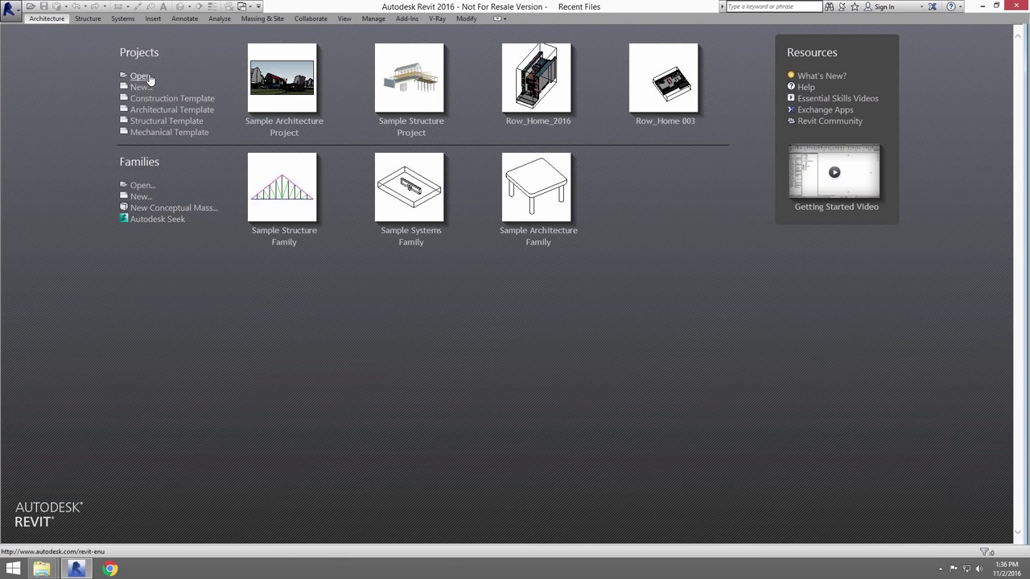
Step: Browse to C:\Program Files\Autodesk\Revit 2016\Samples and select rac_basic_sample_project.rvt
left_click(143, 76)
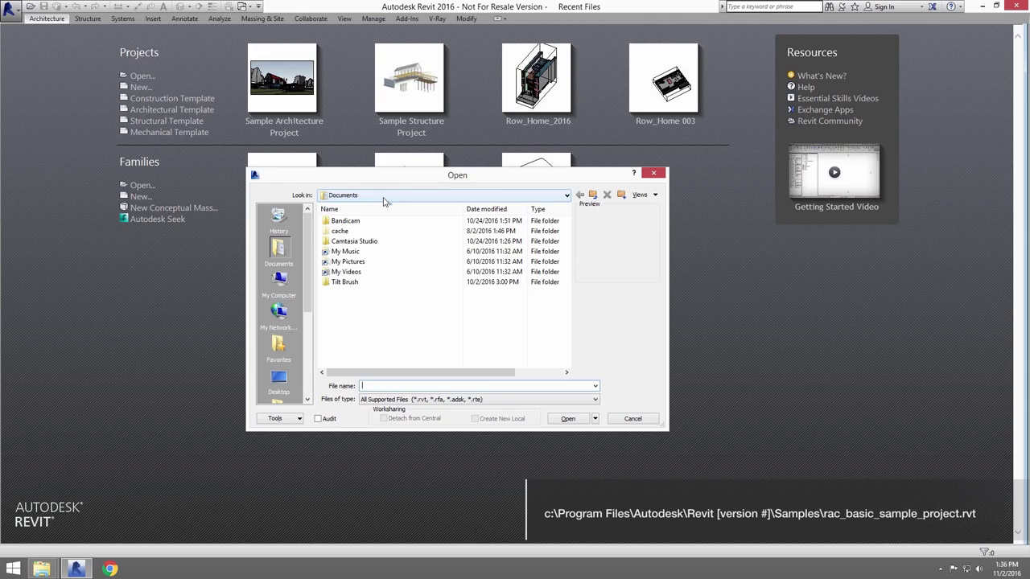
left_click(384, 196)
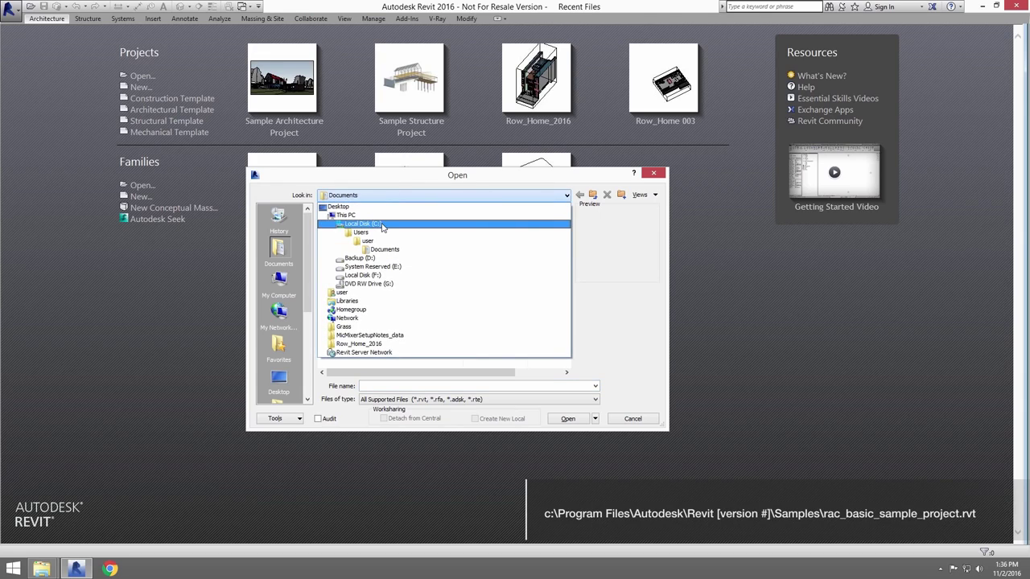
left_click(382, 225)
double_click(373, 302)
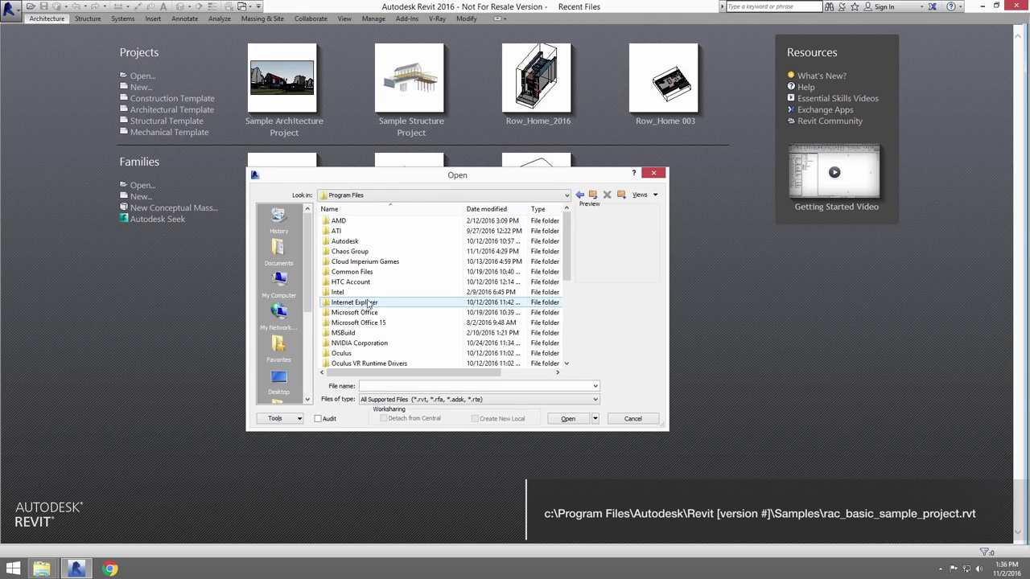
double_click(367, 243)
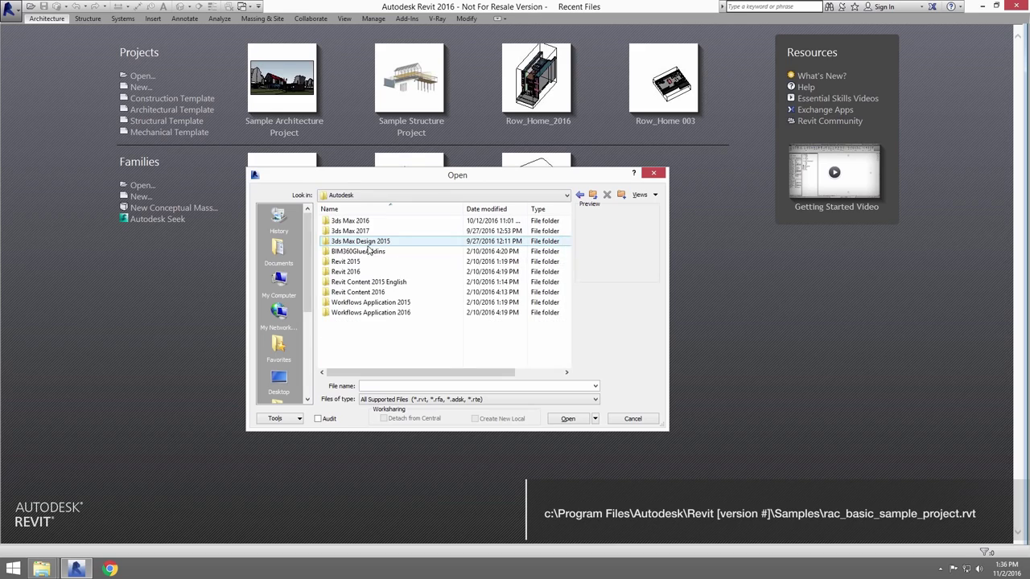
double_click(357, 273)
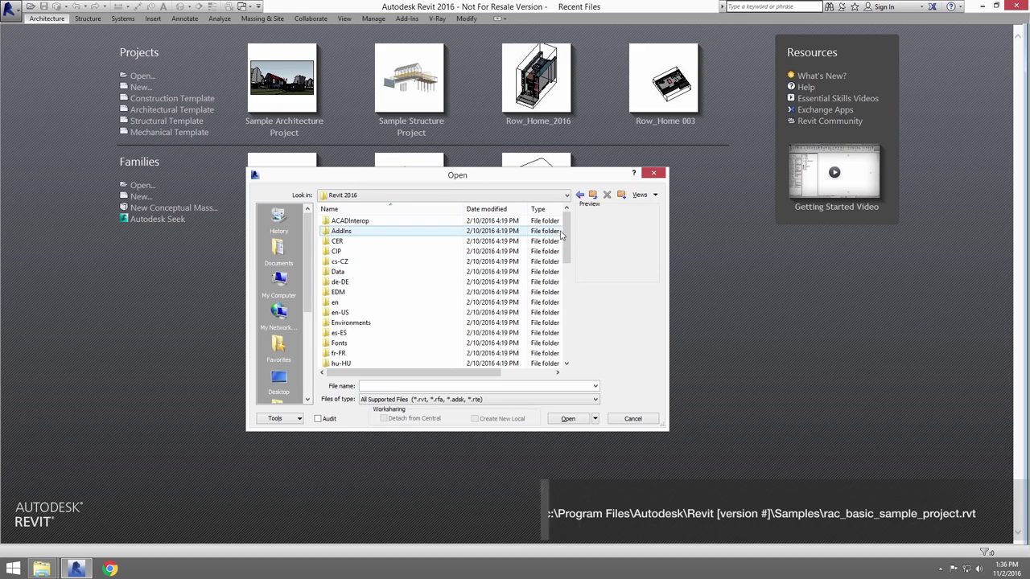
left_click_drag(567, 234, 572, 314)
double_click(368, 300)
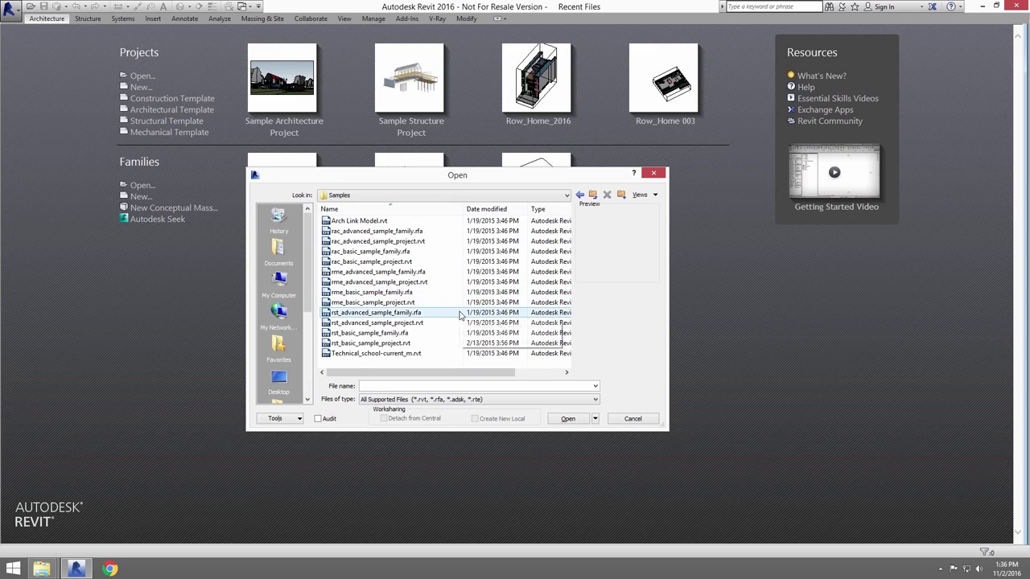
left_click(354, 264)
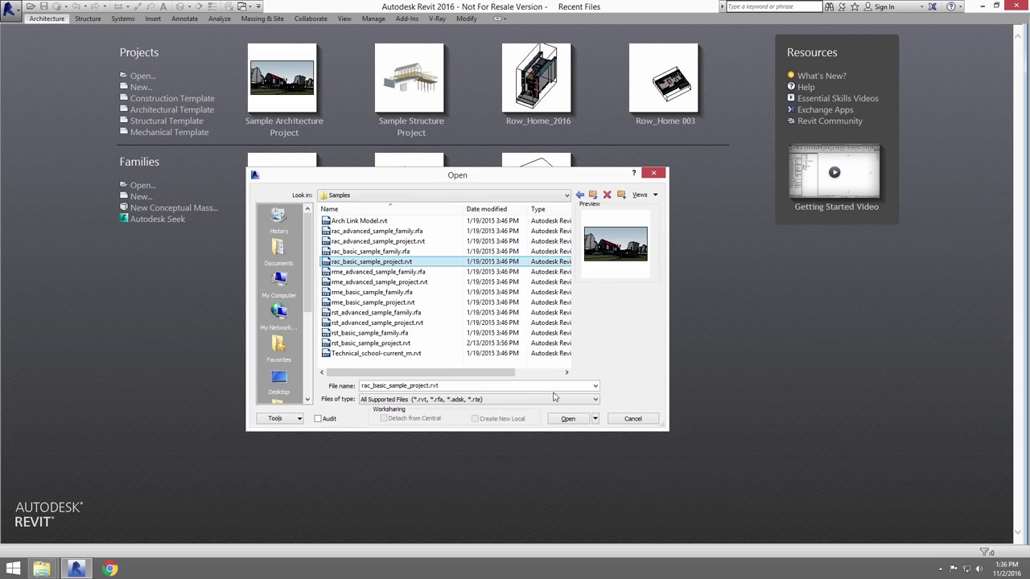
Step: Open the sample project, preview the From Yard 3D view, then return to Sheet A001
left_click(567, 418)
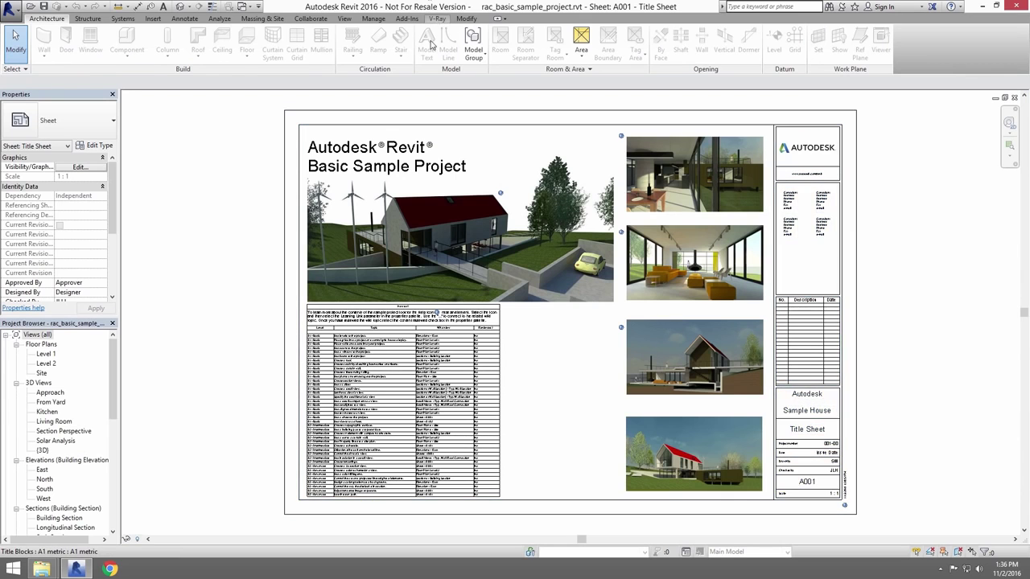
left_click(436, 18)
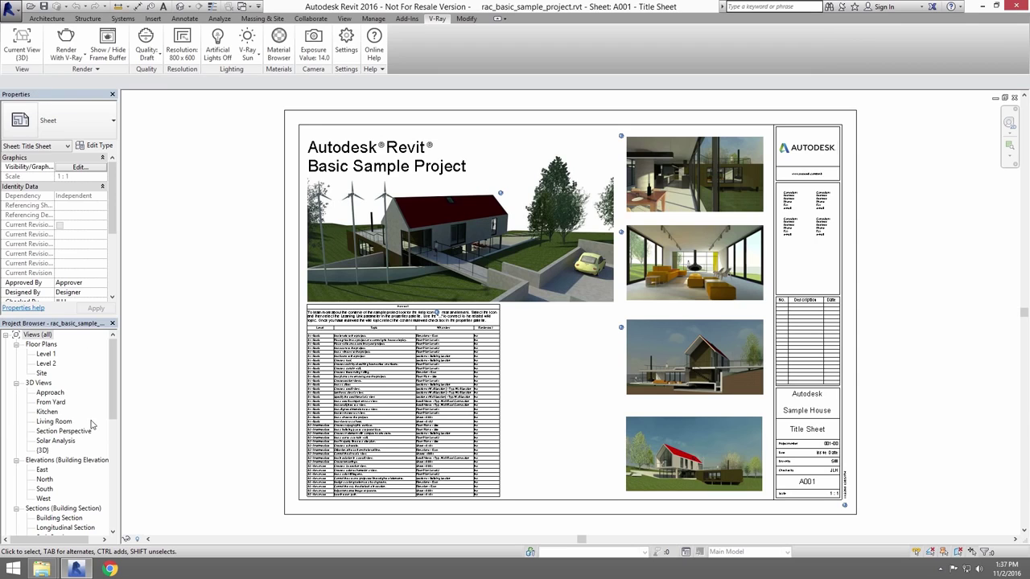
double_click(55, 407)
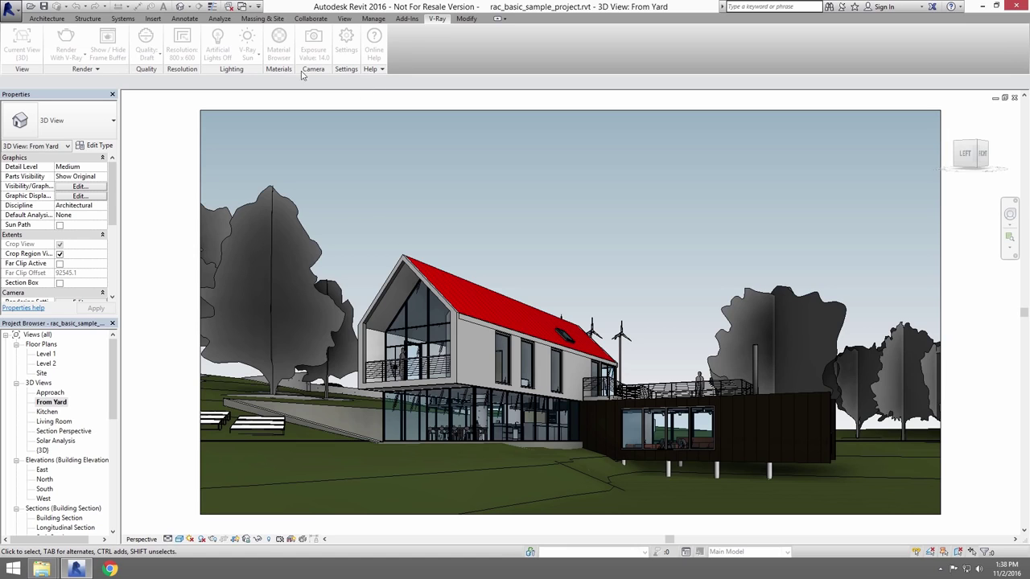
left_click(246, 7)
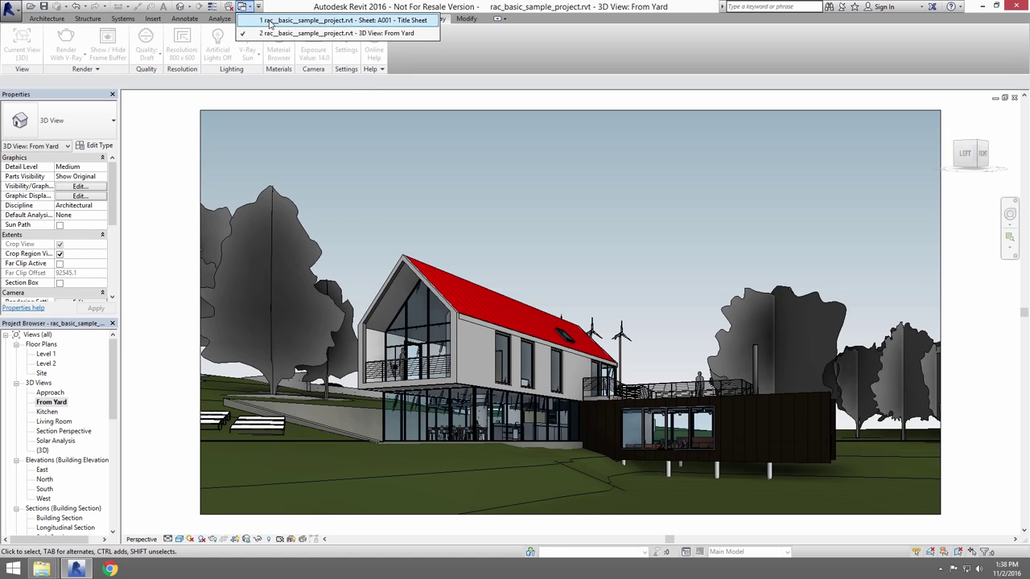
left_click(306, 20)
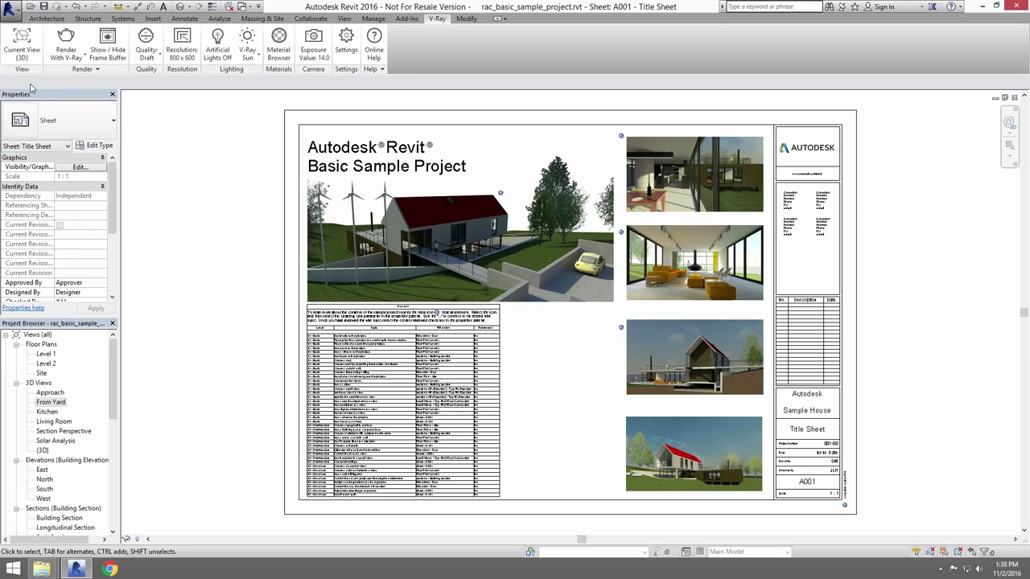
Step: Set V-Ray's current view to From Yard, leaving render quality at Draft
left_click(24, 55)
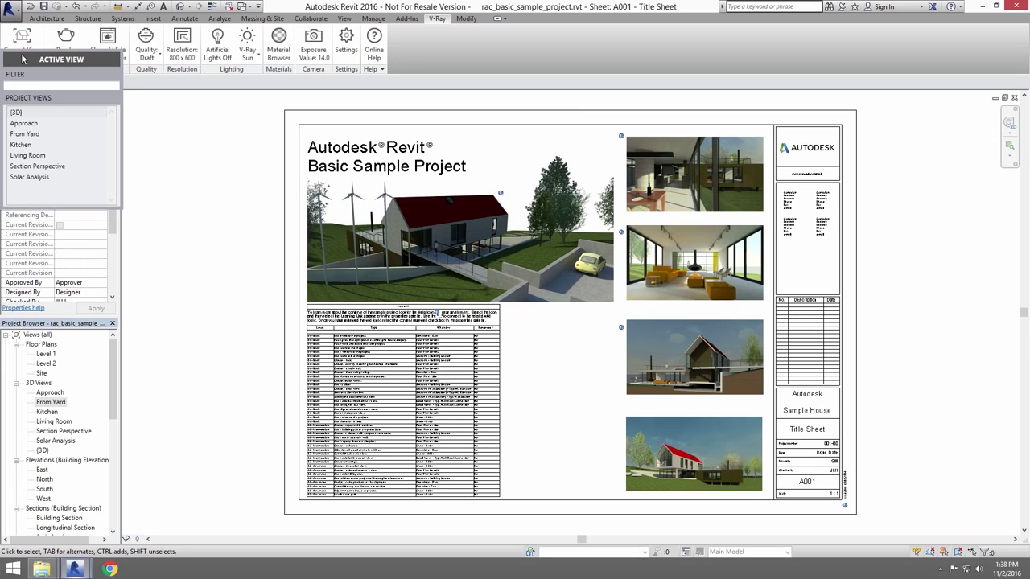
left_click(47, 138)
left_click(145, 59)
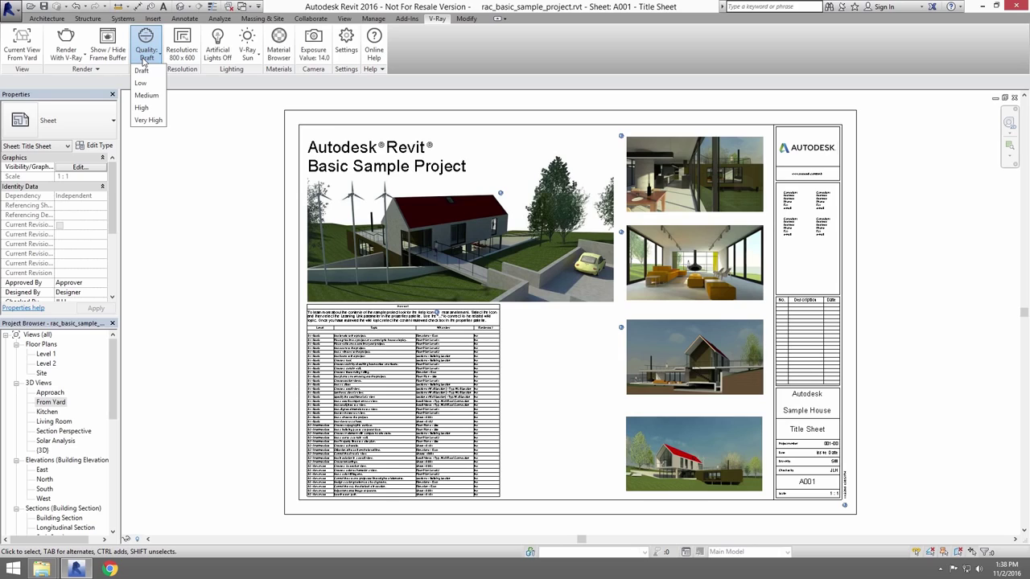
left_click(144, 70)
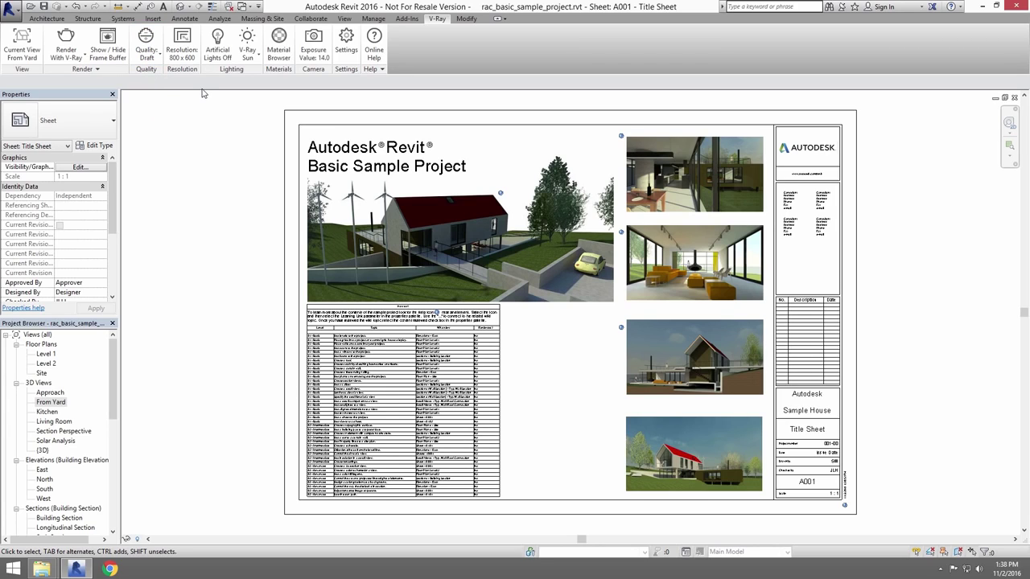
Step: Set the V-Ray render resolution to the 800 x 450 preset
left_click(182, 49)
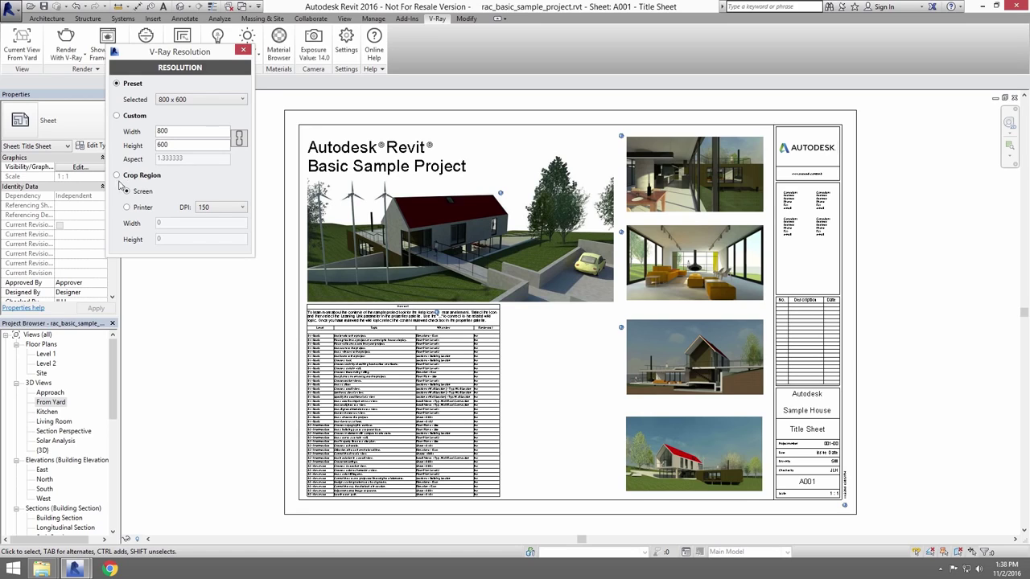
left_click(116, 176)
left_click(126, 207)
left_click(222, 207)
left_click(211, 227)
left_click(117, 84)
left_click(175, 100)
scroll(187, 121, "up", 1)
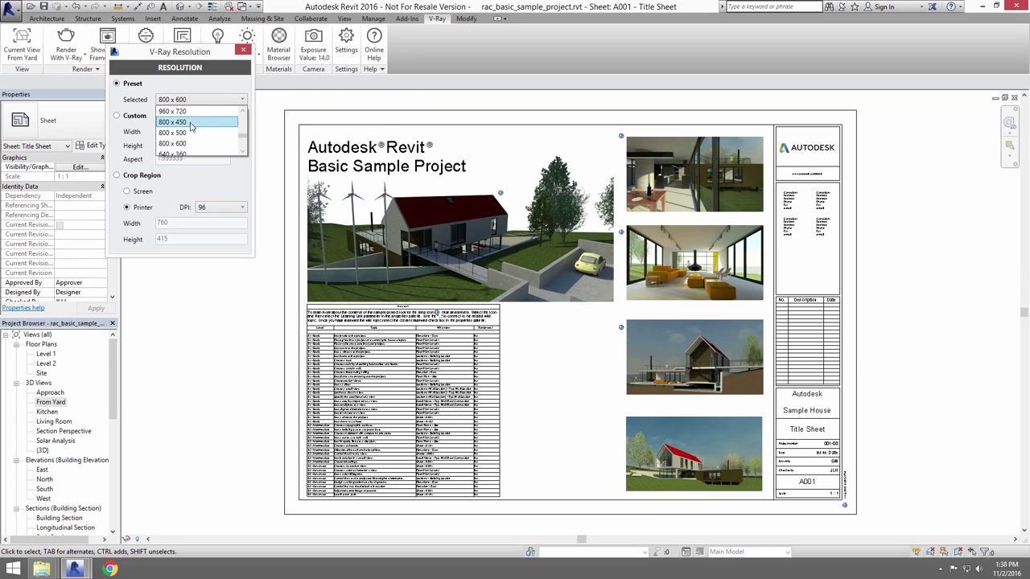
left_click(192, 122)
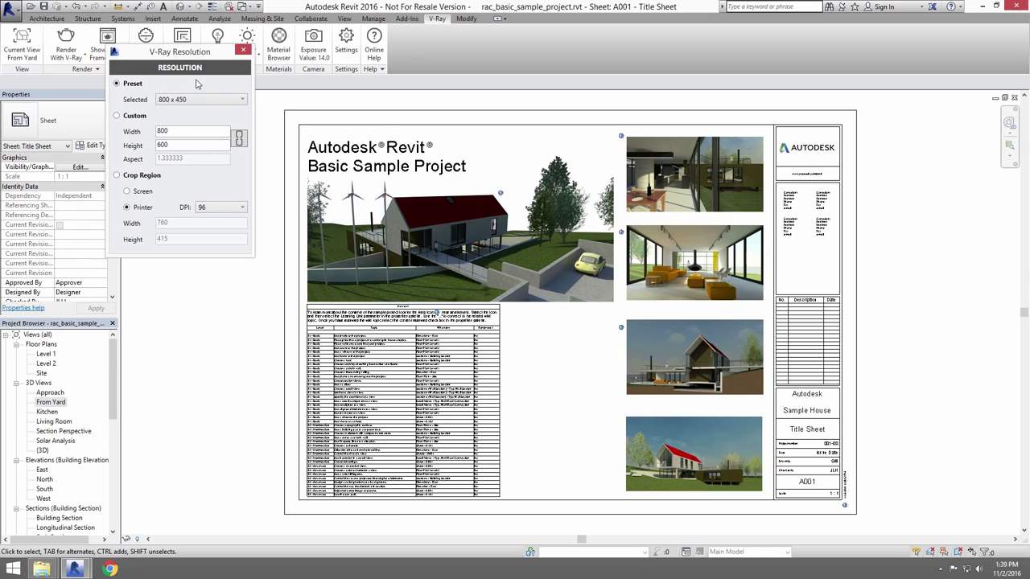
left_click_drag(187, 53, 197, 95)
left_click(253, 92)
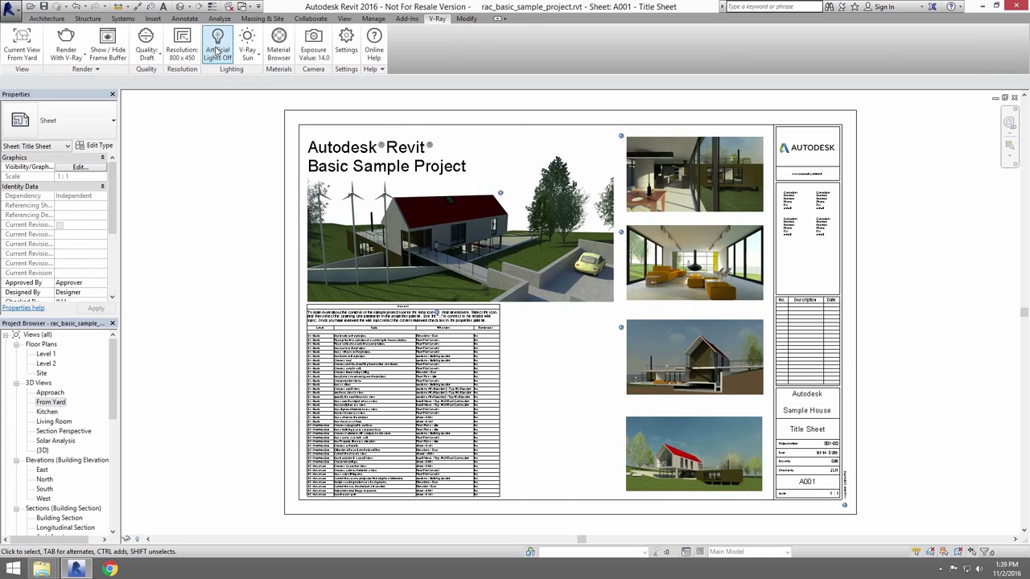
left_click(257, 62)
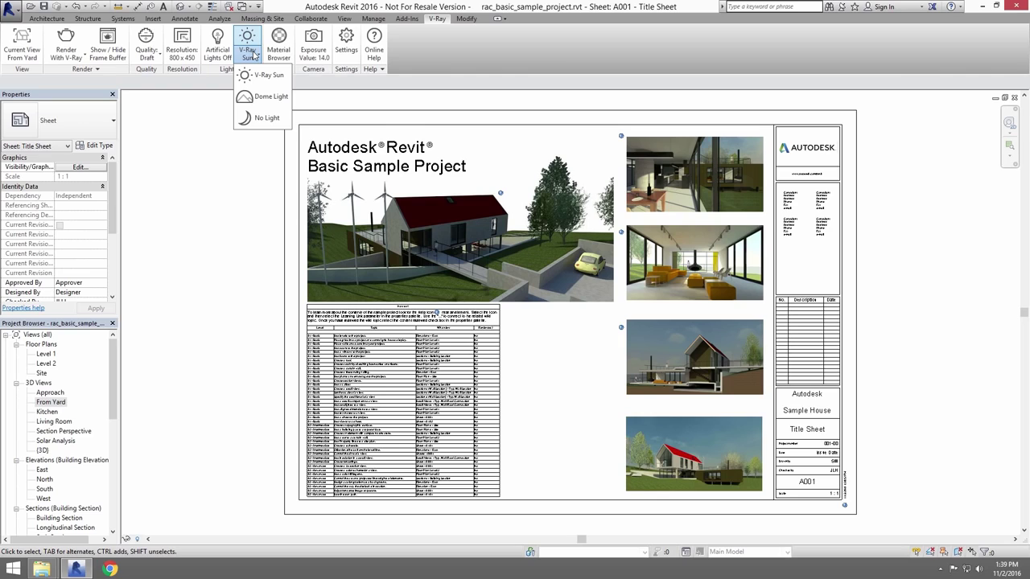
left_click(259, 75)
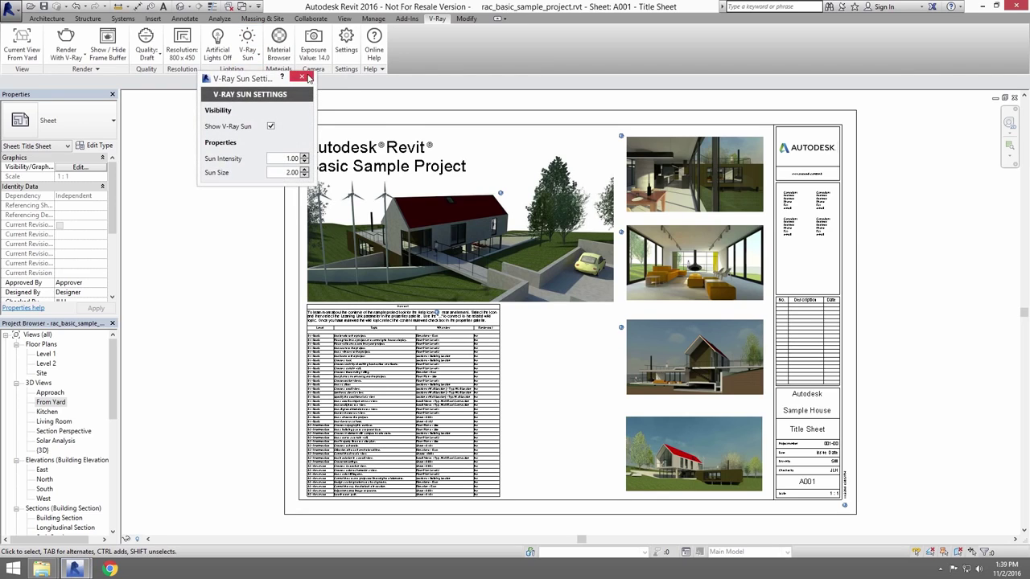
left_click(302, 77)
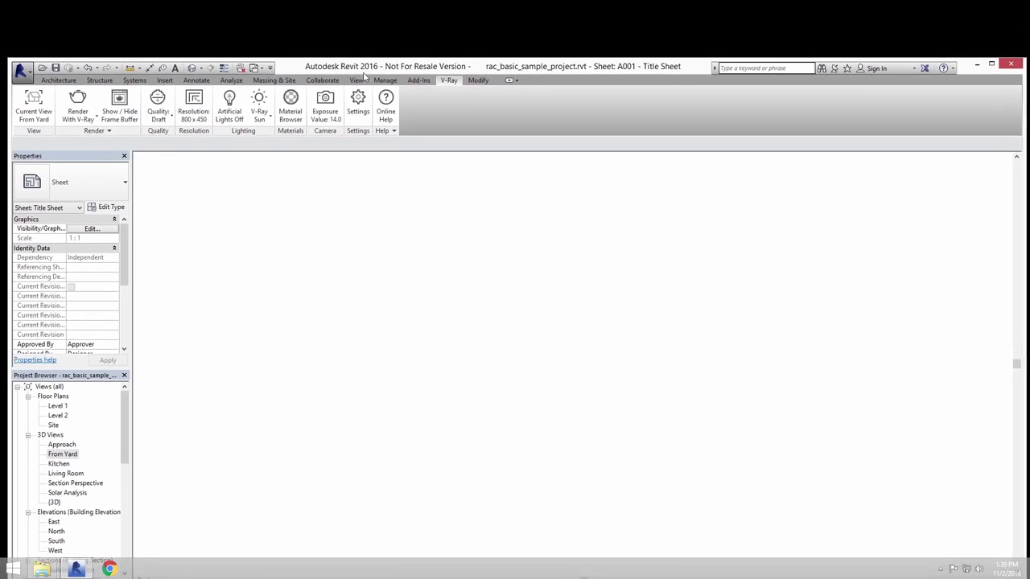
Step: Render the From Yard view with V-Ray from a right-snapped Revit, then maximize Revit again
key("super+Right")
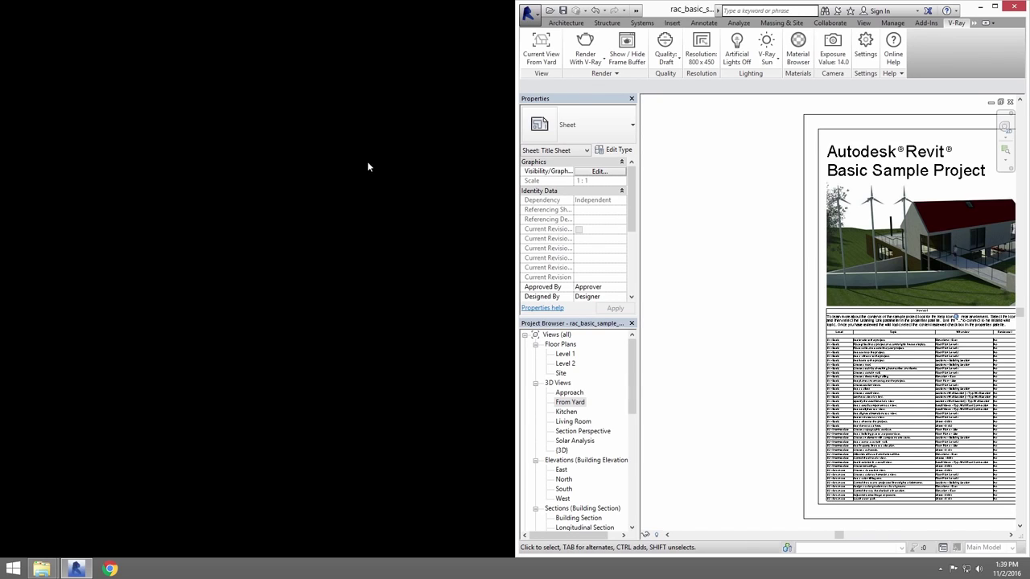
left_click(593, 64)
left_click(599, 100)
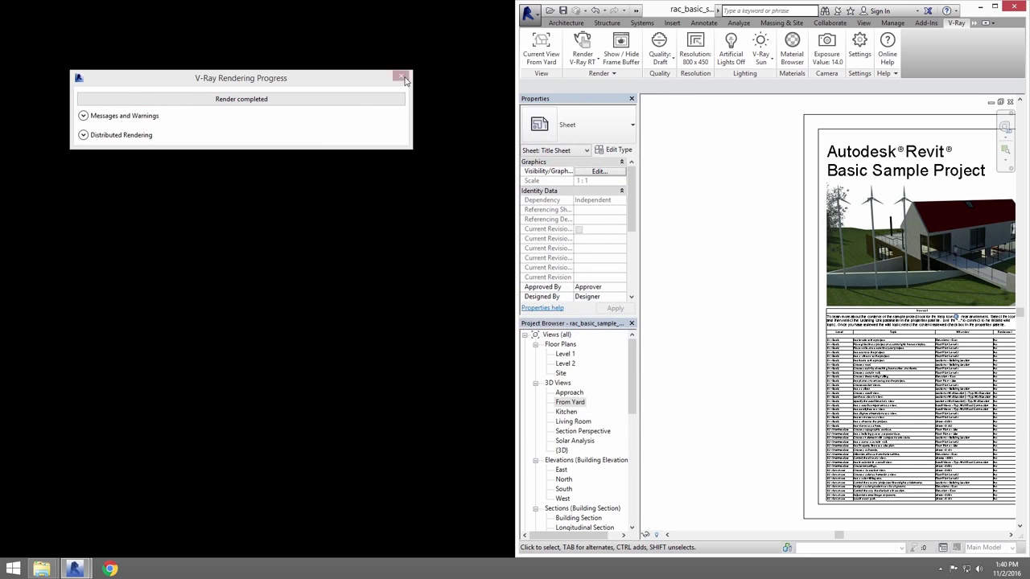
double_click(697, 11)
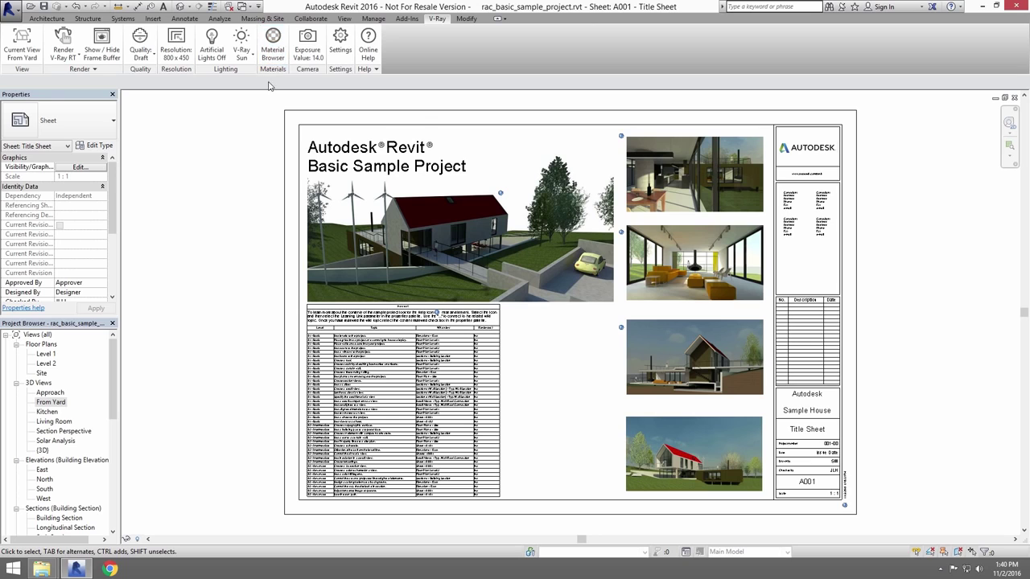
Step: Bring up the V-Ray Material Browser beside the sheet and filter it for 'grass'
left_click(270, 45)
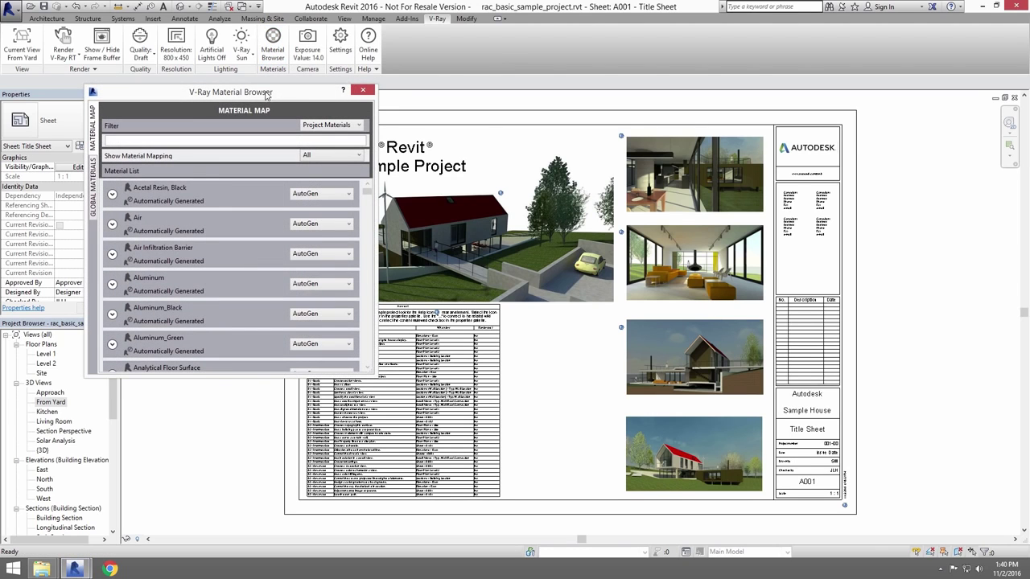
mouse_move(272, 98)
left_mouse_down()
mouse_move(597, 111)
mouse_move(827, 135)
left_mouse_up()
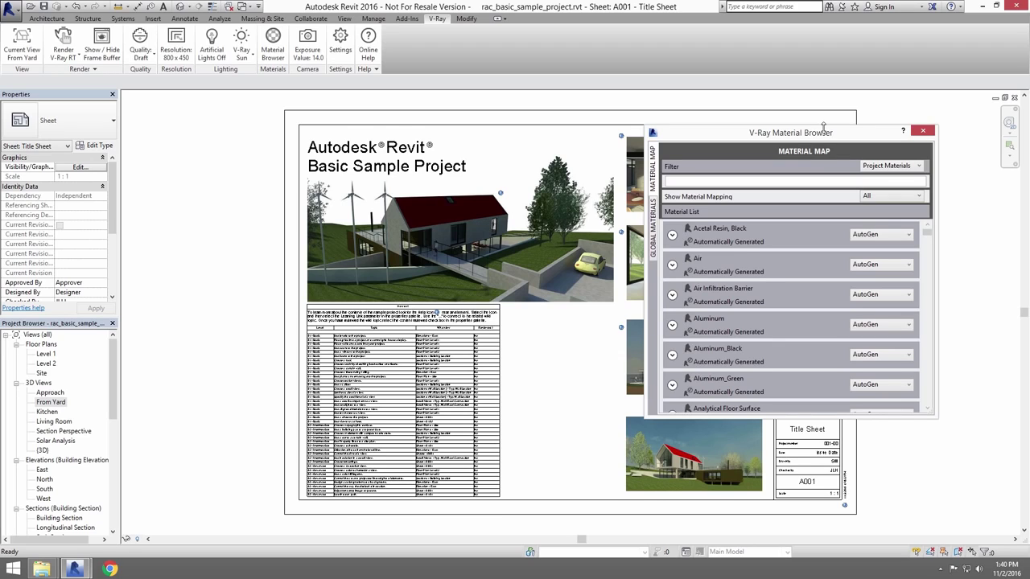
left_click_drag(826, 134, 816, 155)
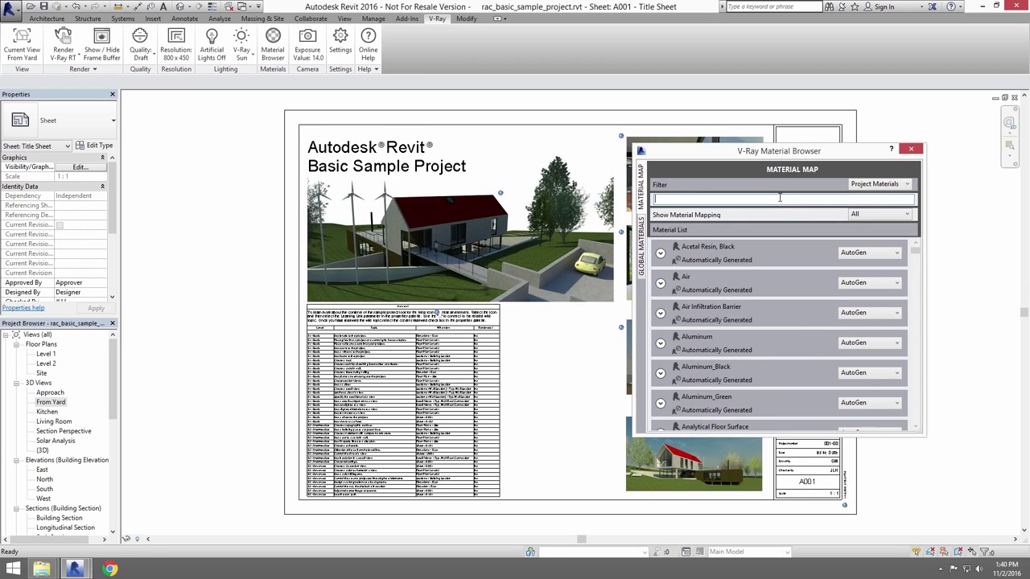
type("grass")
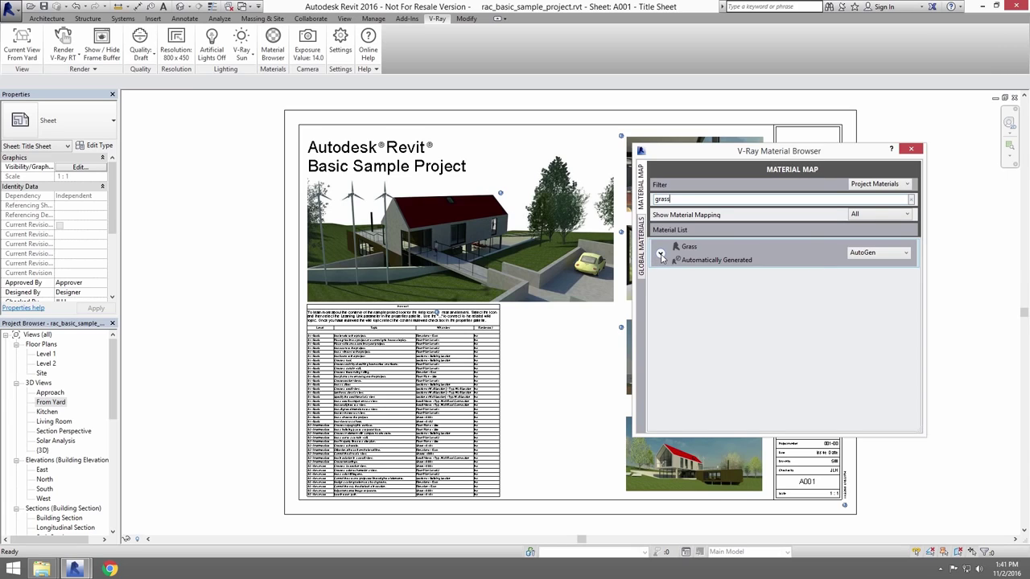
Step: Map Grass to the Green_Grass_Dark V-Ray material file and select its sample height for editing
left_click(867, 255)
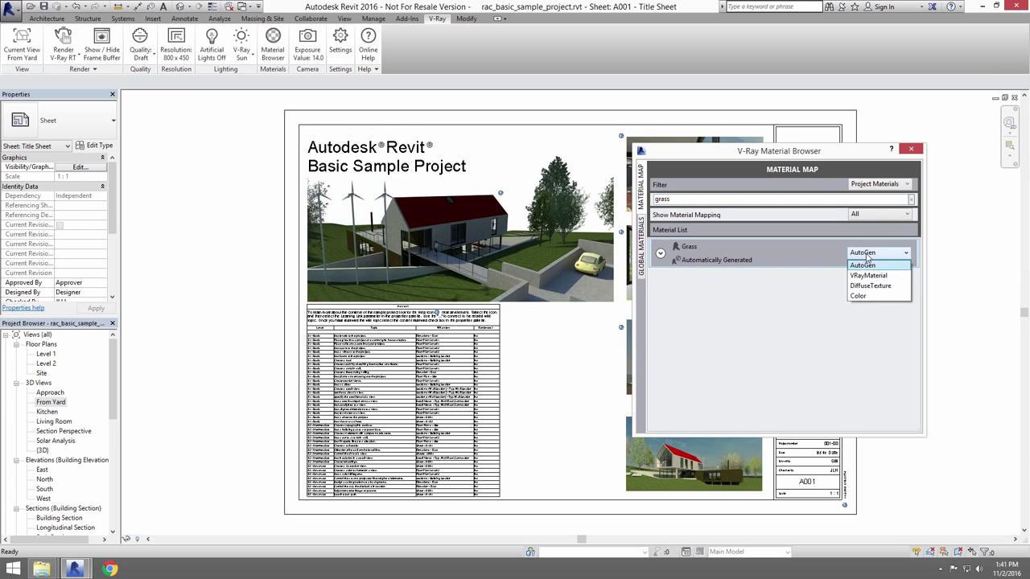
left_click(868, 276)
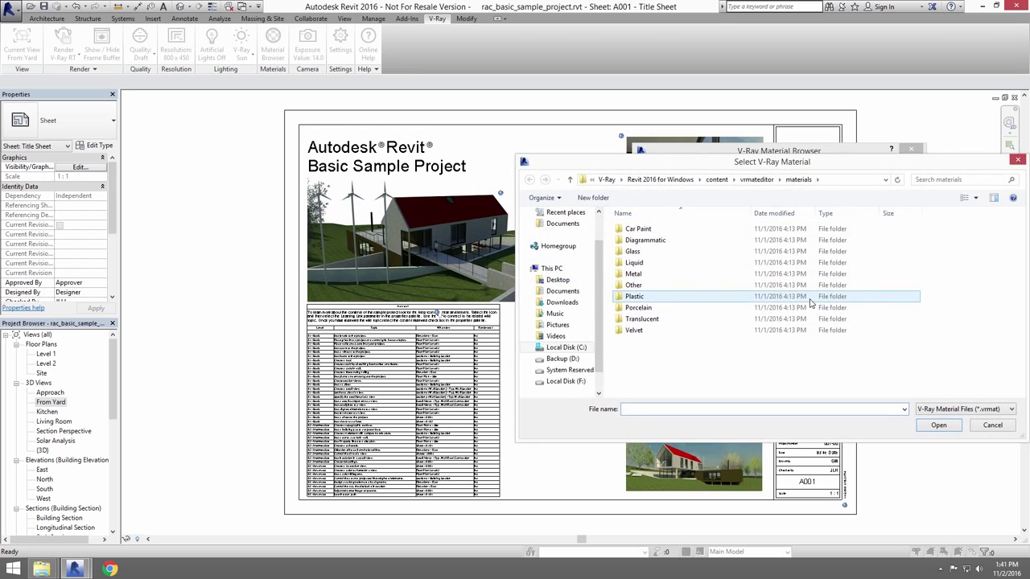
mouse_move(563, 273)
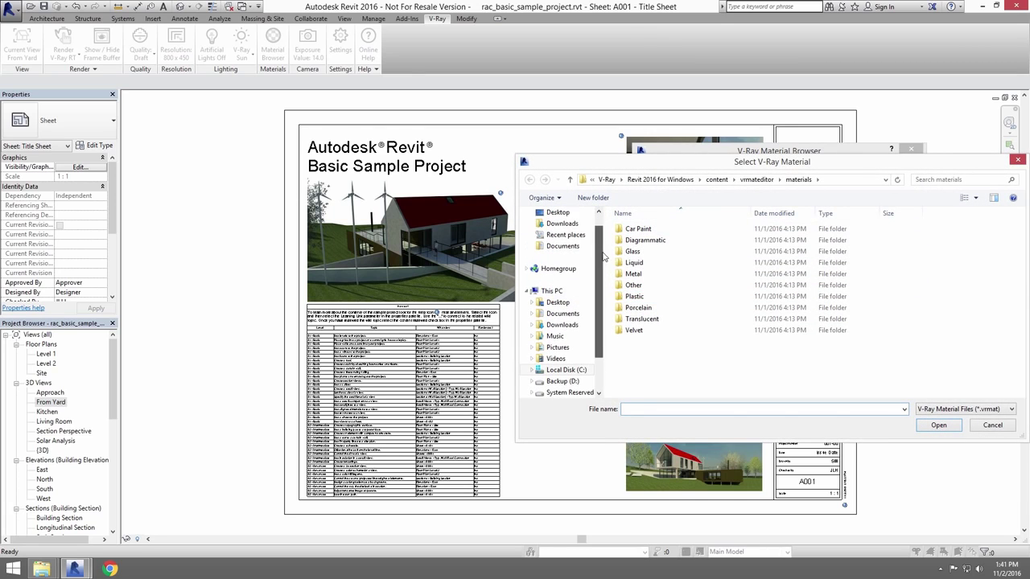
scroll(600, 256, "up", 1)
left_click(558, 228)
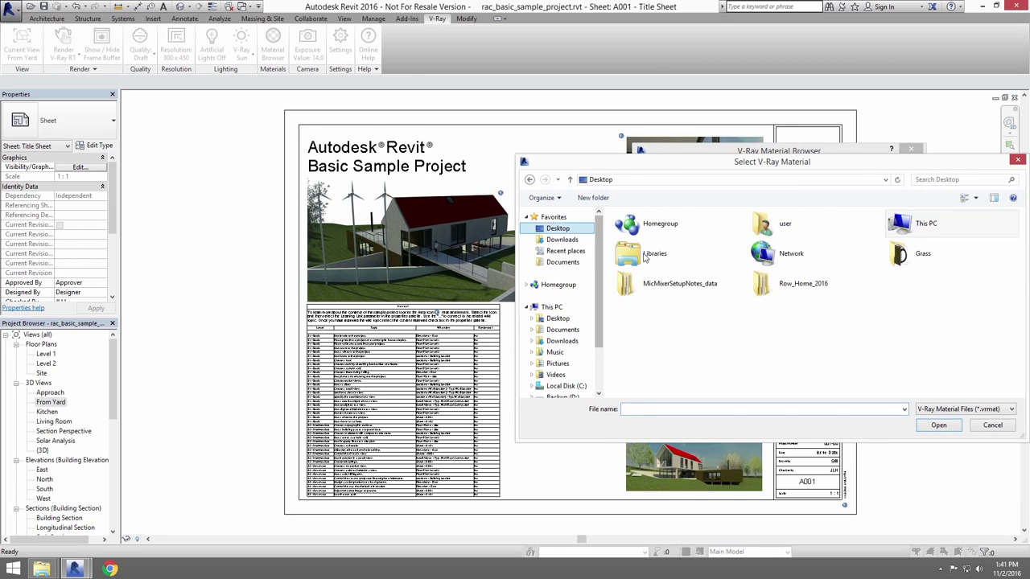
double_click(890, 244)
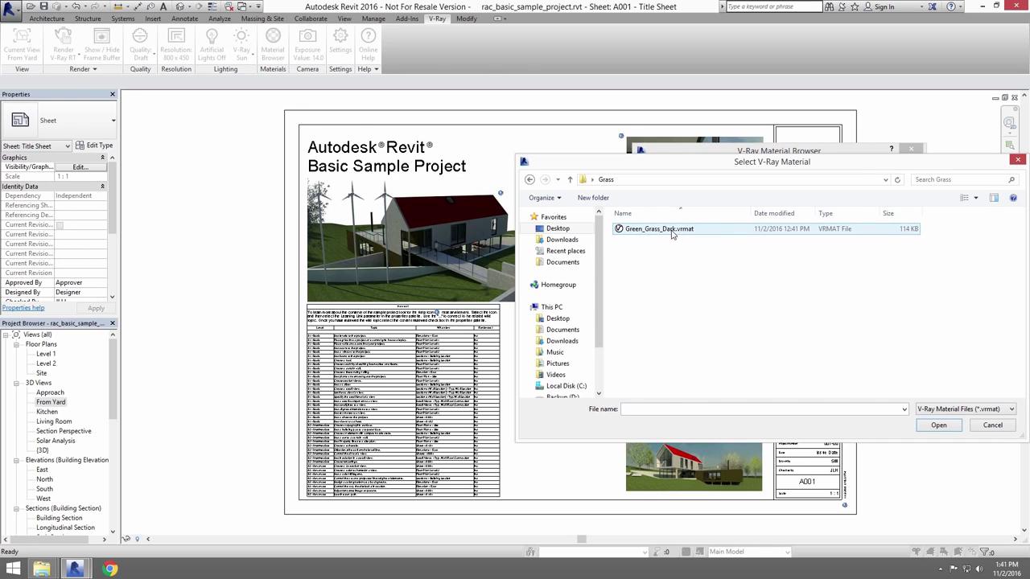
left_click(673, 232)
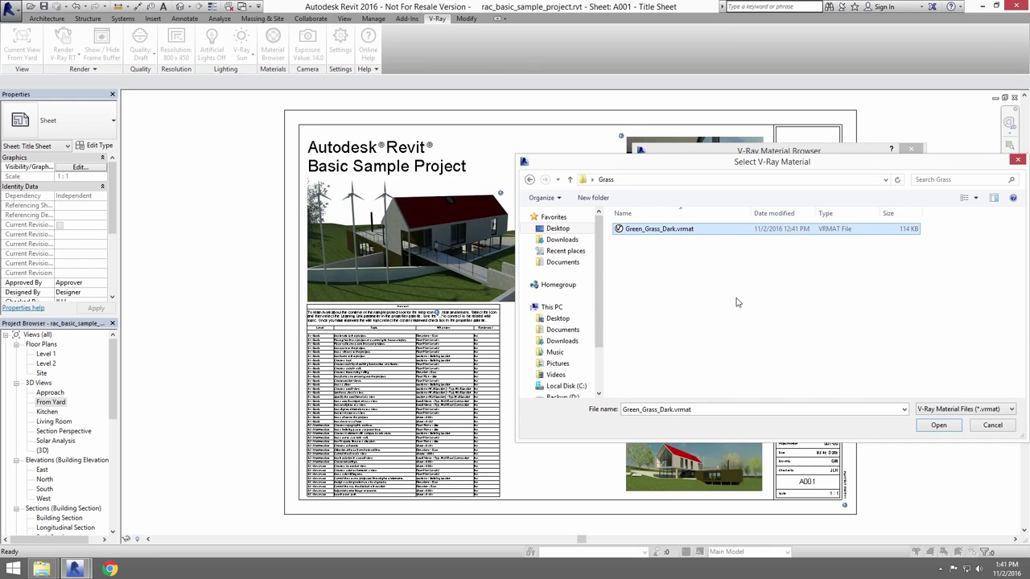
left_click(941, 426)
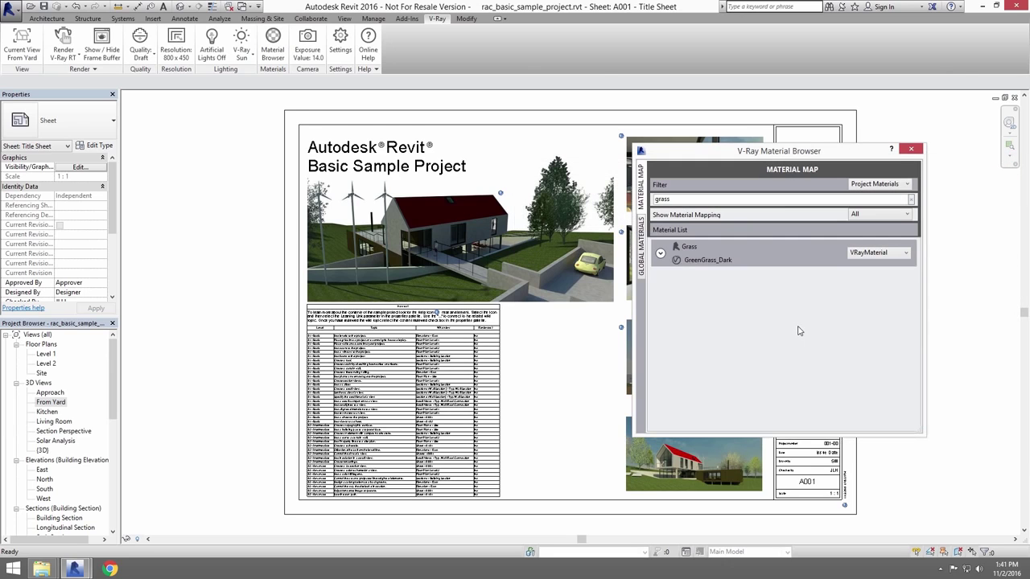
left_click(659, 254)
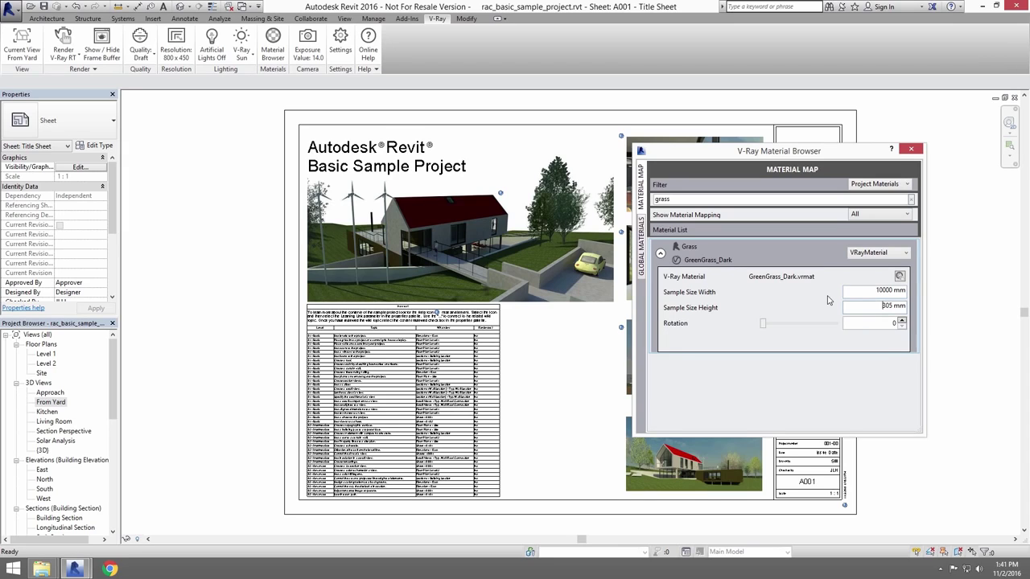
left_click_drag(858, 306, 944, 308)
Step: Close the Material Browser, check the GPU CUDA RT engine setting, and launch a V-Ray RT render
left_click(910, 150)
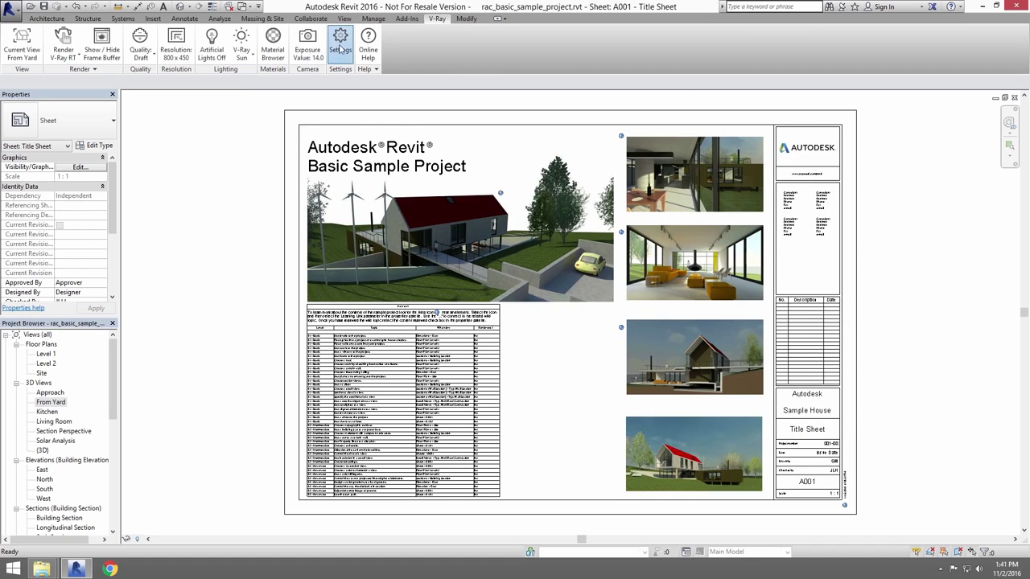
left_click_drag(406, 108, 711, 120)
left_click(444, 198)
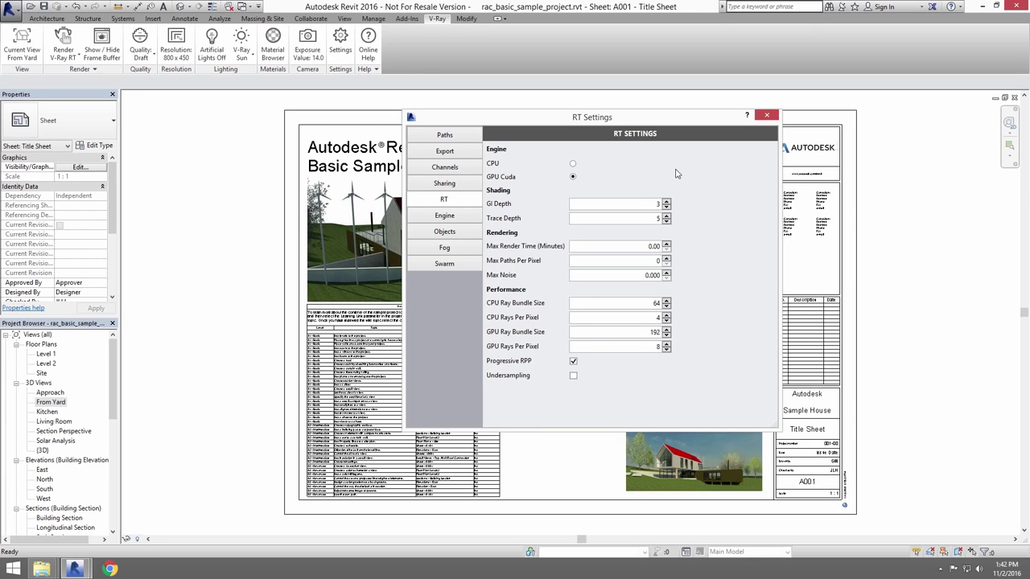
left_click(769, 116)
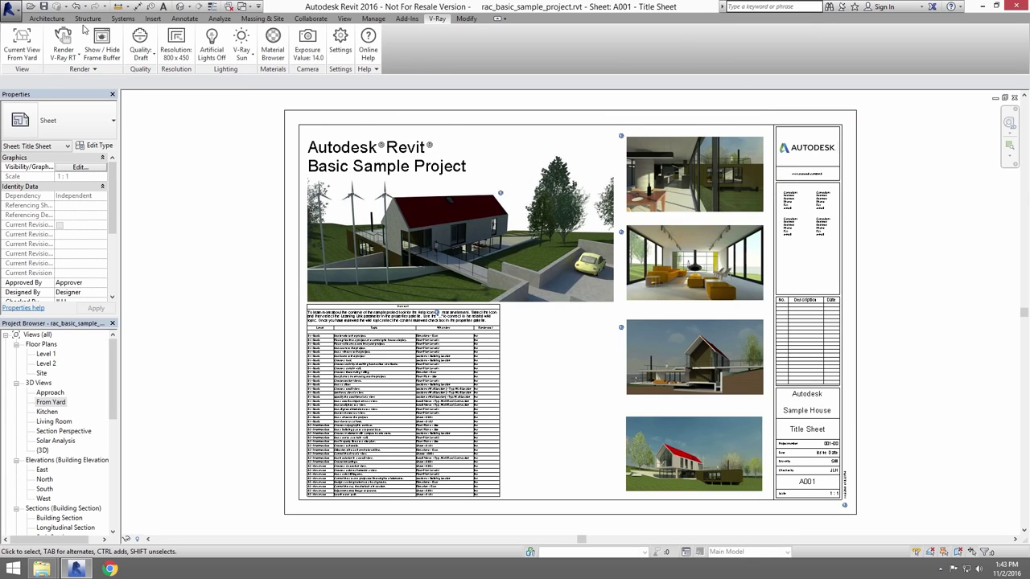
left_click(64, 45)
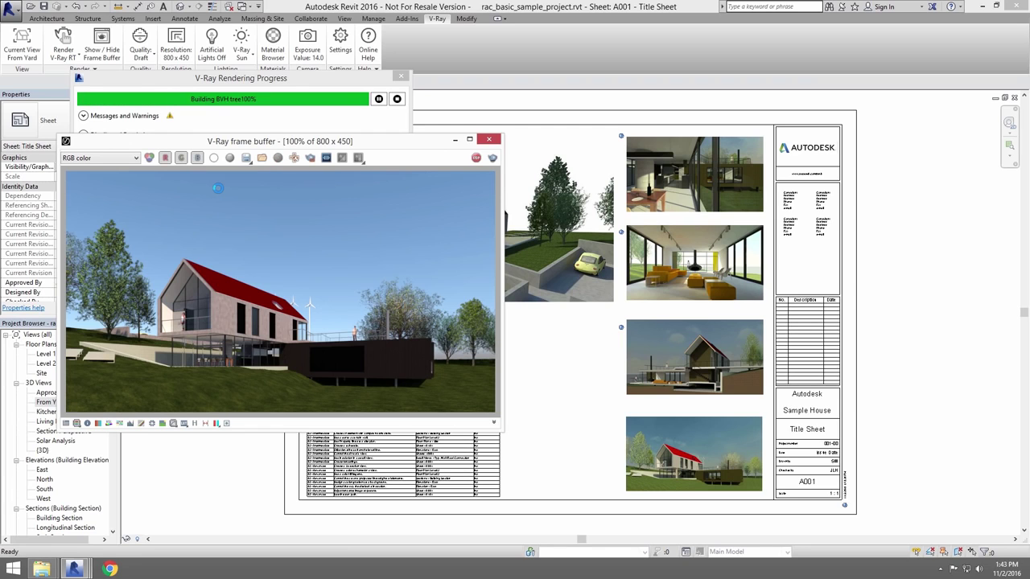
Step: Snap Revit to the right half beside the RT render and switch to 3D View: From Yard
left_click_drag(280, 142, 231, 142)
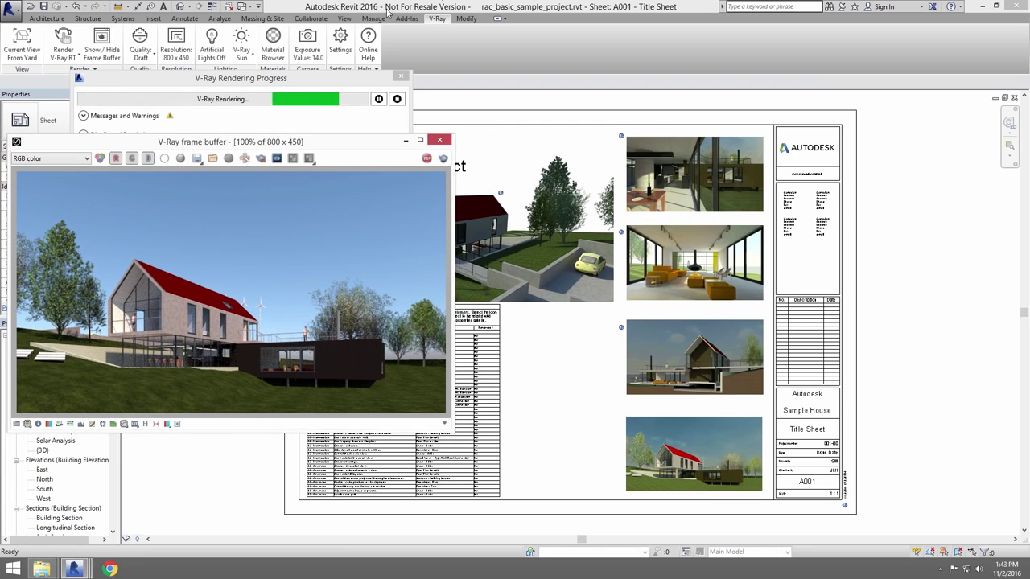
double_click(387, 11)
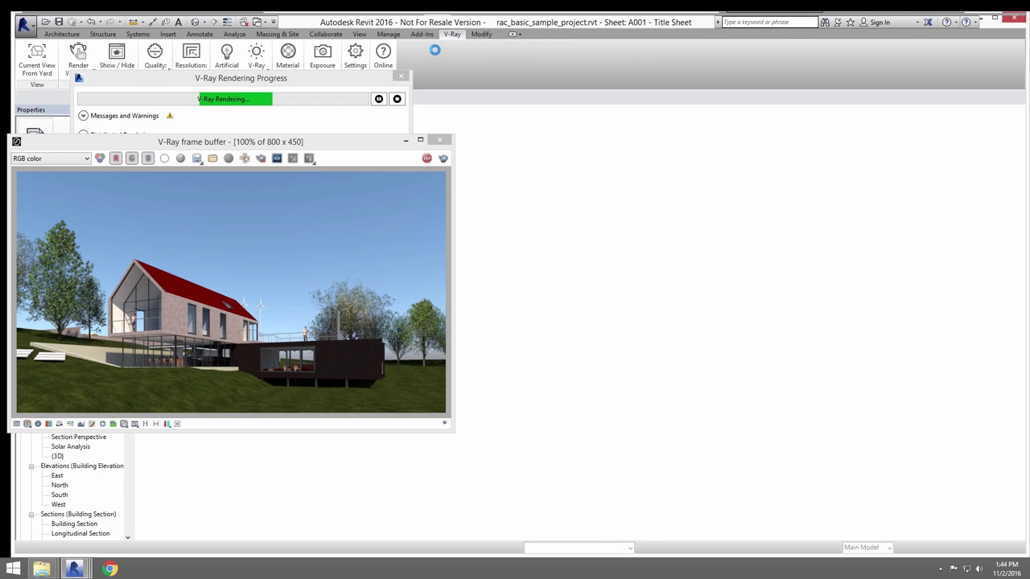
key("super+Right")
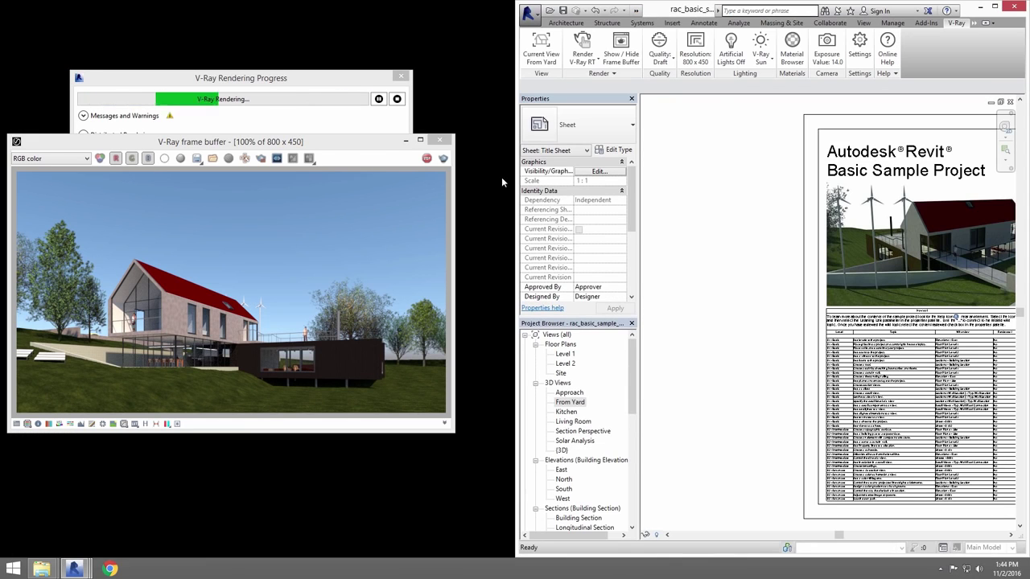
left_click(637, 12)
left_click(765, 26)
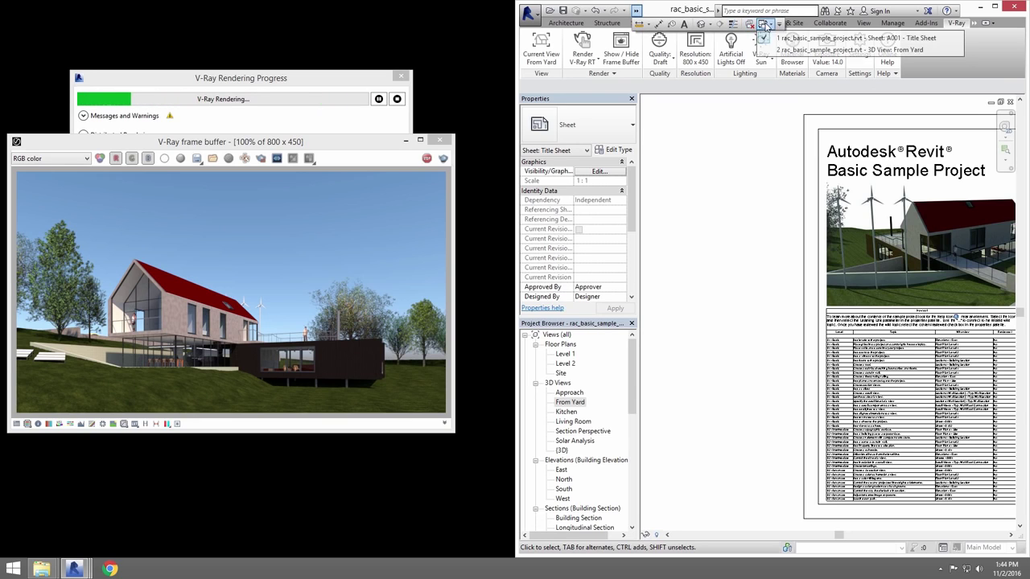
left_click(805, 50)
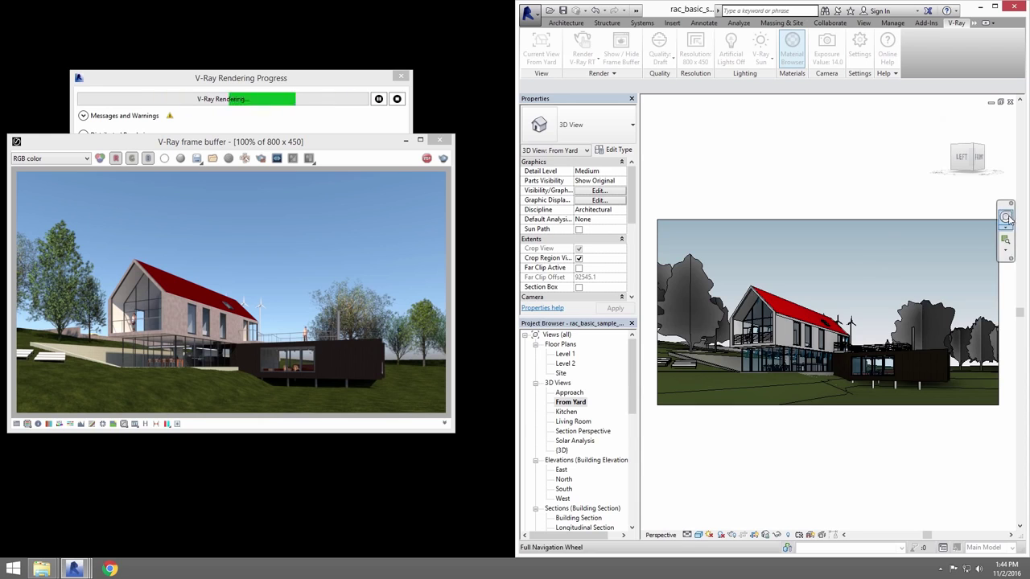
left_click(1006, 222)
Step: Orbit, turn, walk and zoom the From Yard camera in closer to the house
mouse_move(825, 360)
left_mouse_down()
mouse_move(816, 366)
mouse_move(854, 364)
mouse_move(805, 405)
left_mouse_up()
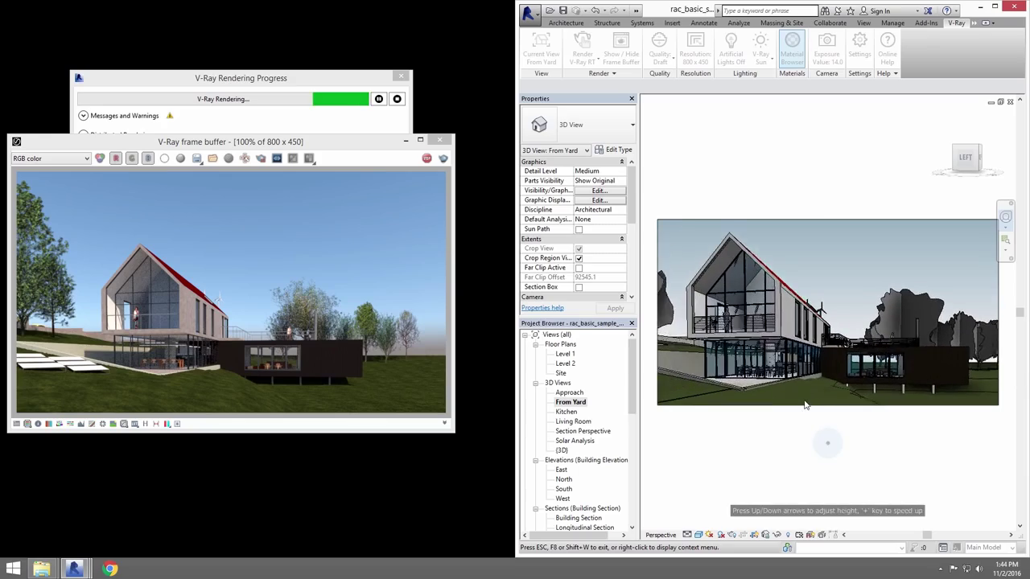
mouse_move(804, 391)
left_mouse_down()
mouse_move(756, 388)
mouse_move(821, 410)
mouse_move(801, 423)
mouse_move(809, 457)
mouse_move(785, 471)
left_mouse_up()
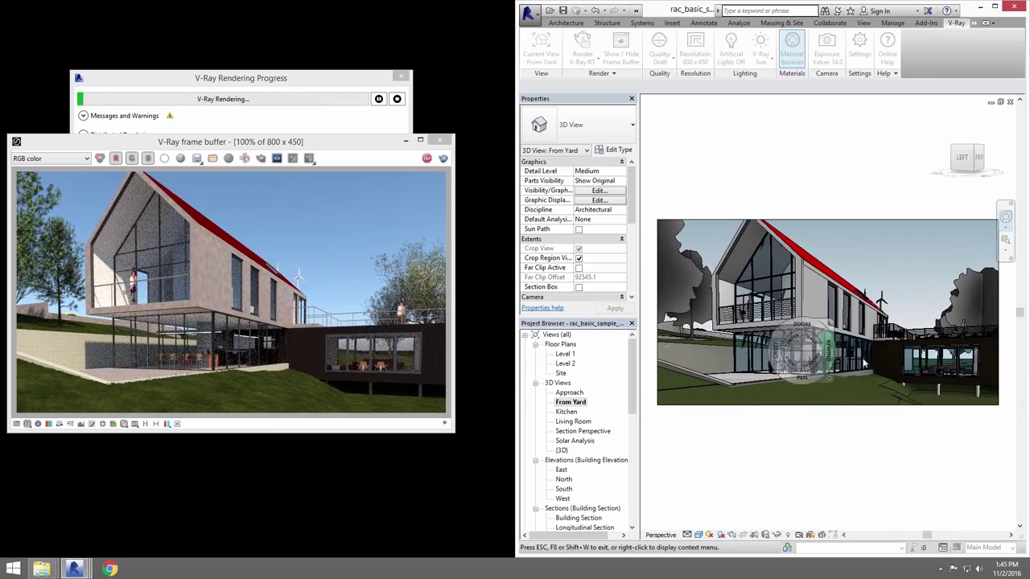
left_click_drag(827, 443, 816, 477)
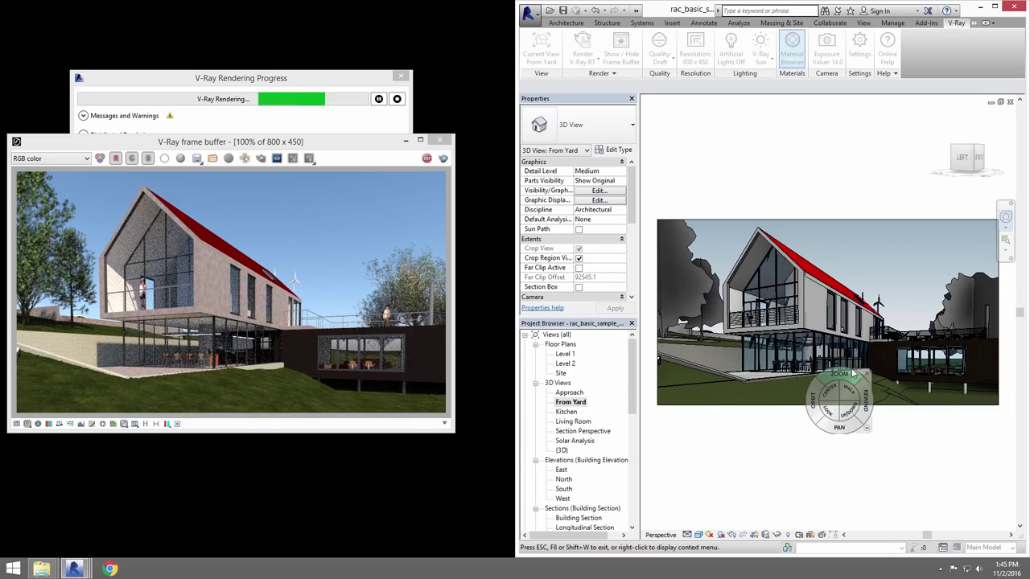
left_click_drag(853, 374, 848, 430)
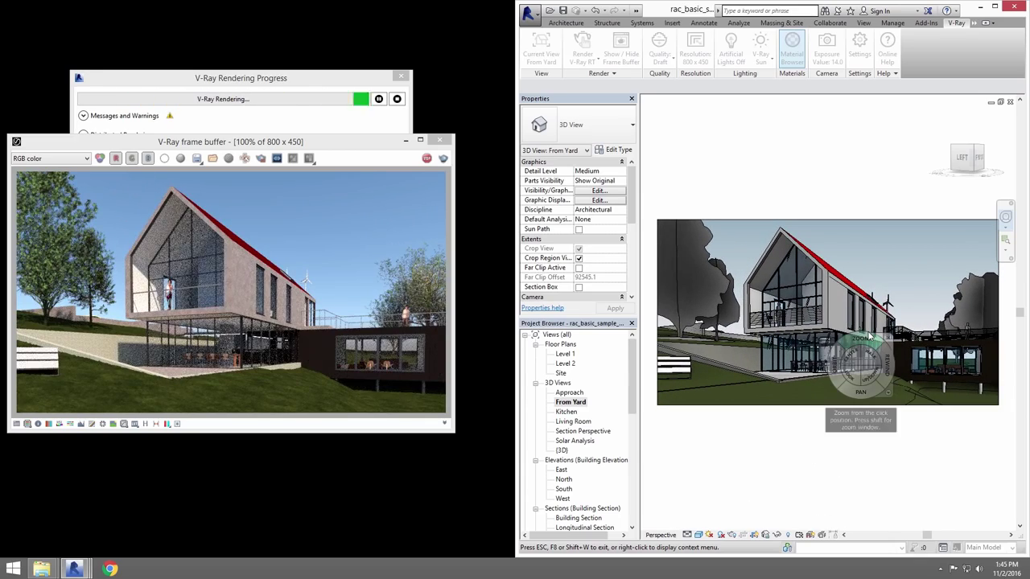
left_click(868, 339)
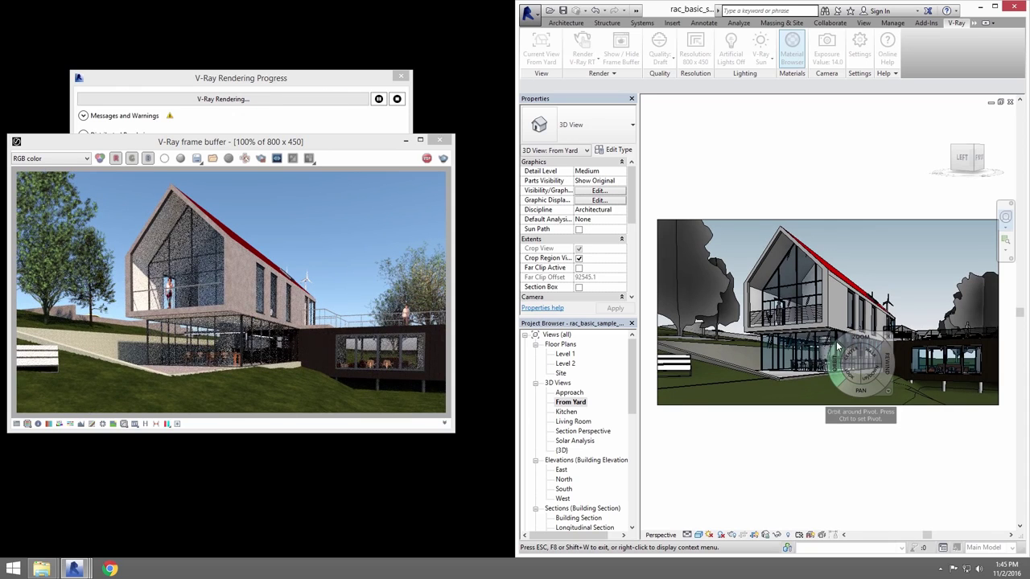
Step: Set the From Yard sun to 3:00 PM on 8/20/2010 and apply it
key("Escape")
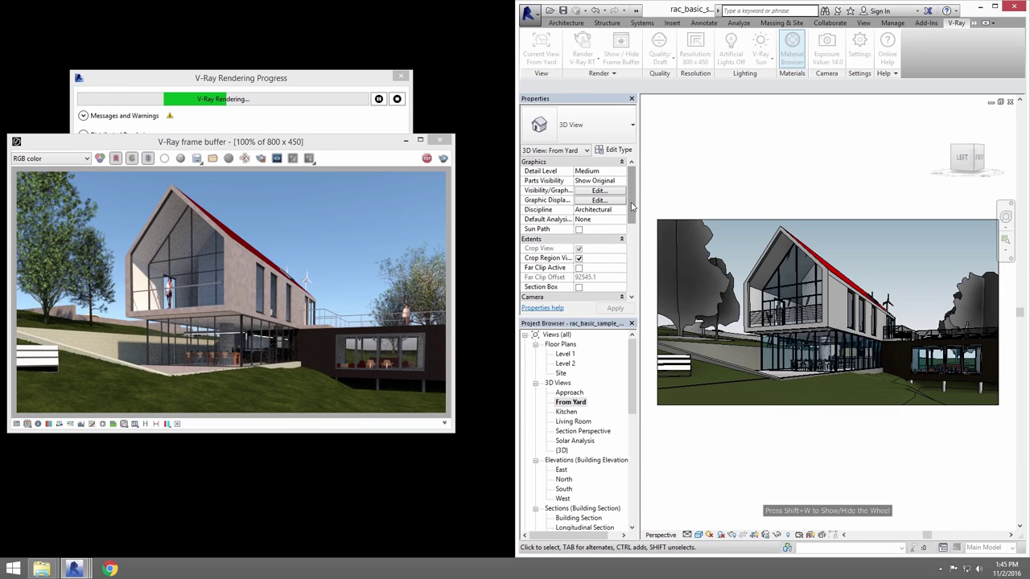
left_click_drag(632, 207, 634, 217)
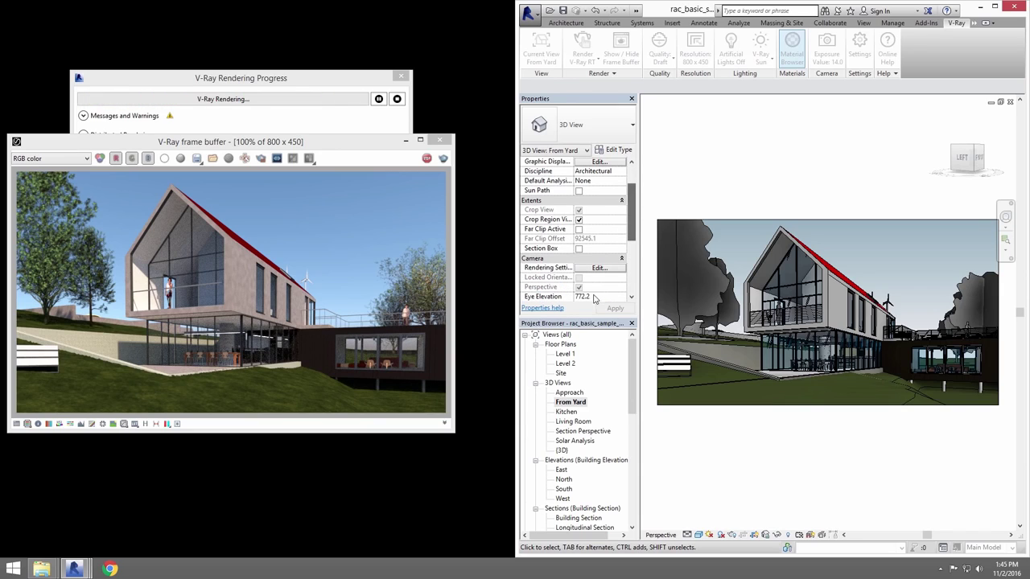
left_click(598, 269)
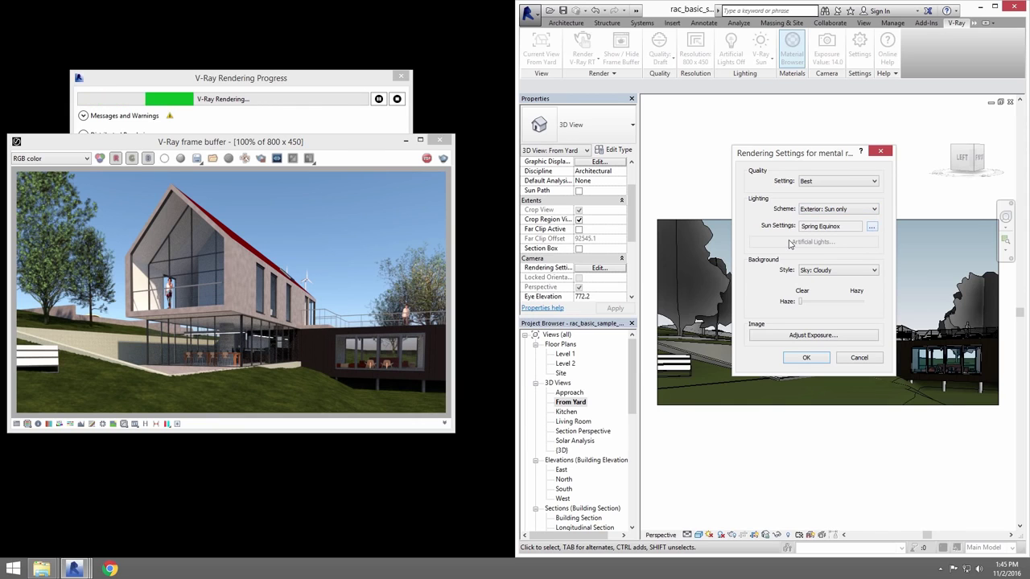
left_click(874, 228)
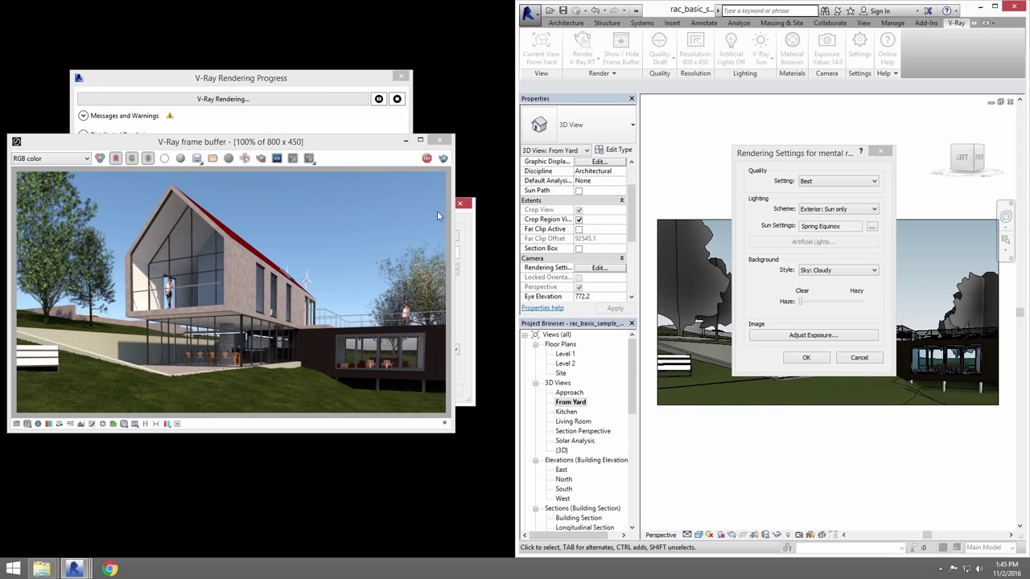
mouse_move(293, 136)
left_mouse_down()
mouse_move(249, 135)
mouse_move(320, 137)
left_mouse_up()
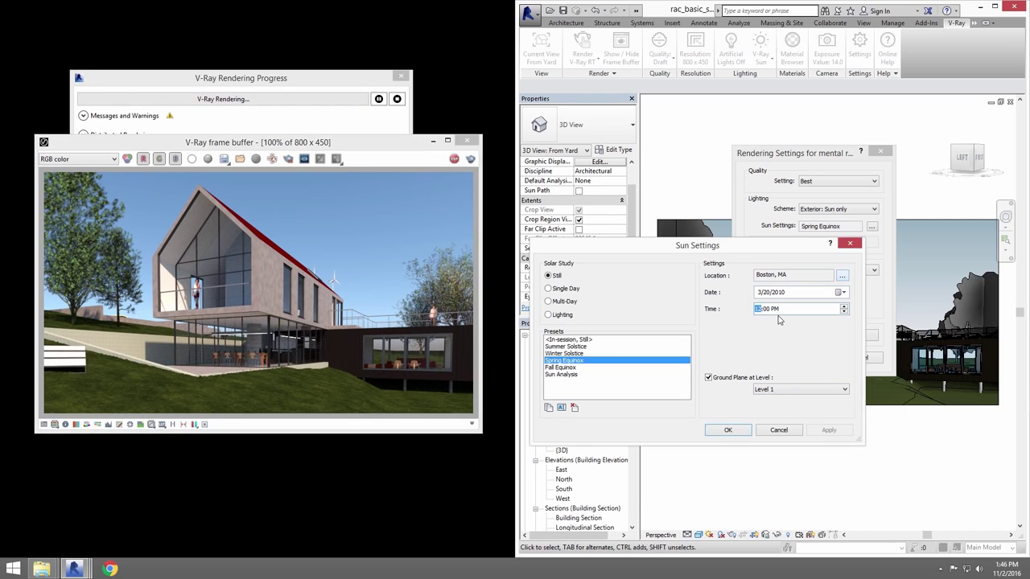
left_click(764, 296)
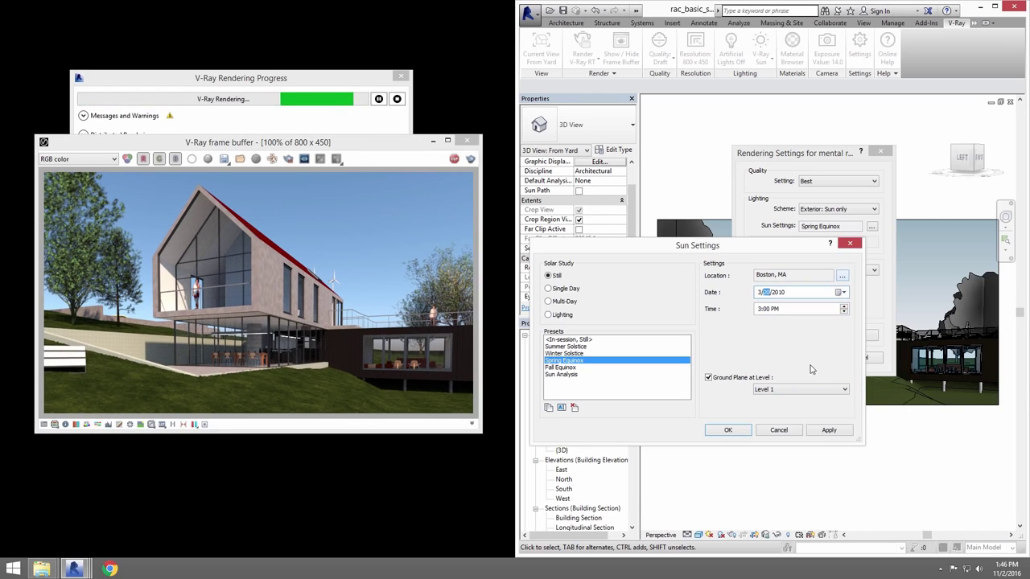
type("3")
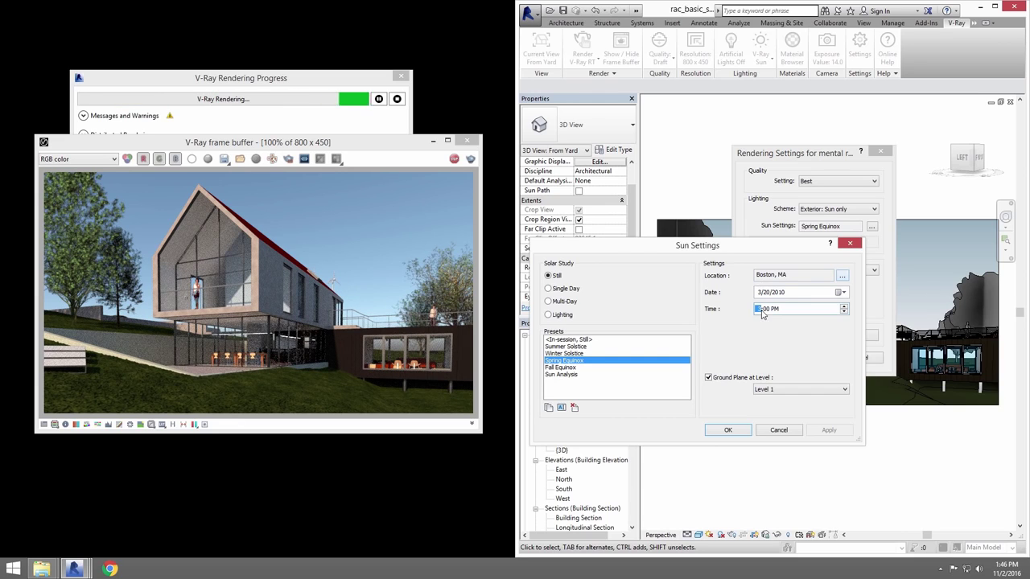
key("shift+Tab")
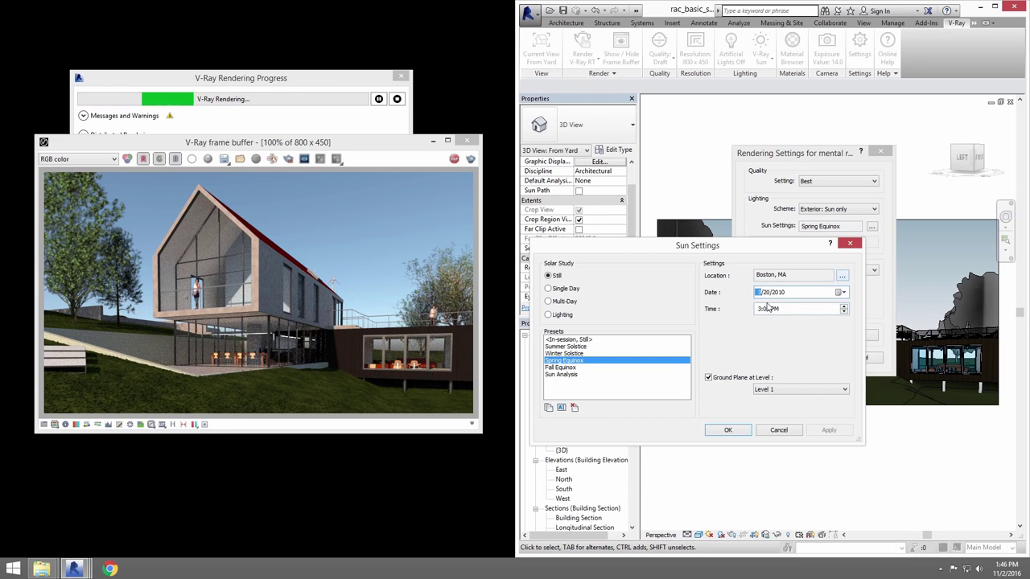
type("8")
left_click(829, 430)
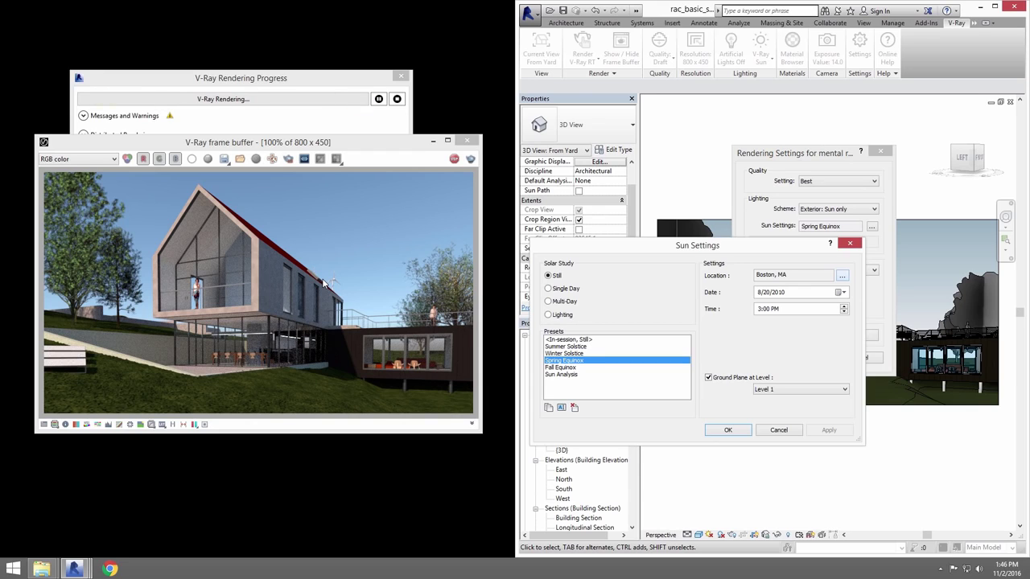
key("Escape")
key("Escape")
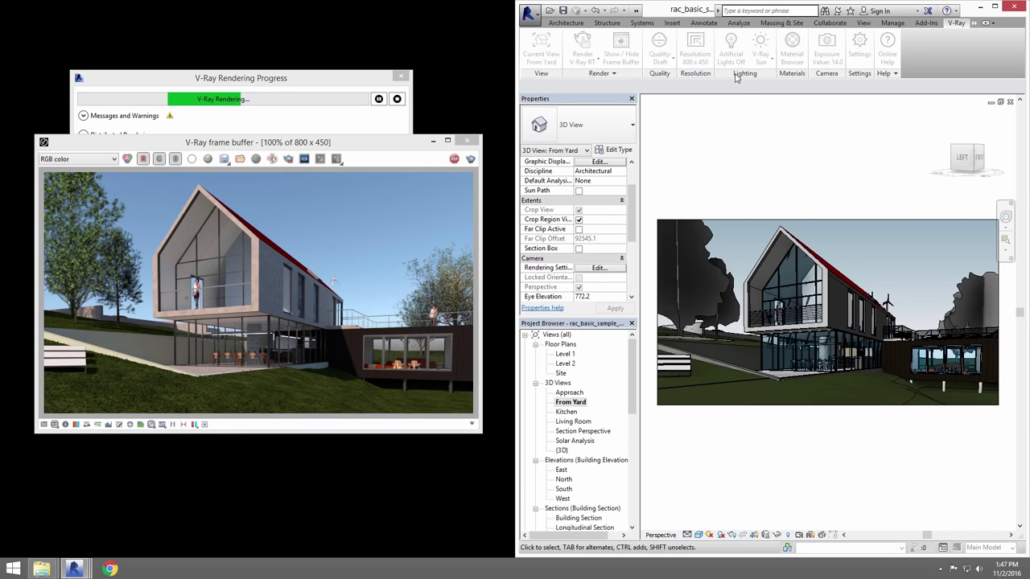
Step: Switch to Sheet A001 - Title Sheet and set V-Ray lighting to Dome Light
left_click(636, 10)
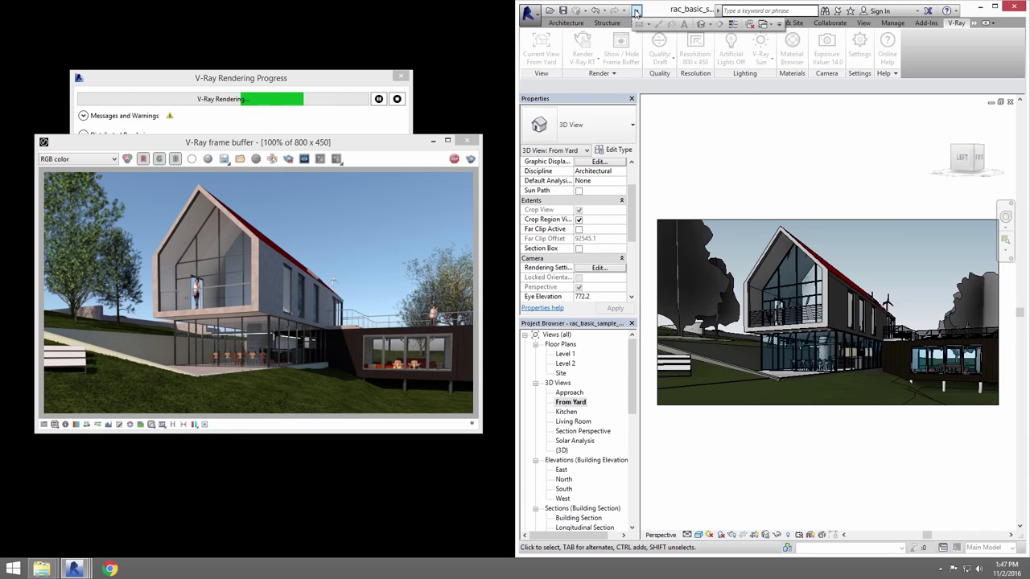
left_click(769, 24)
left_click(797, 38)
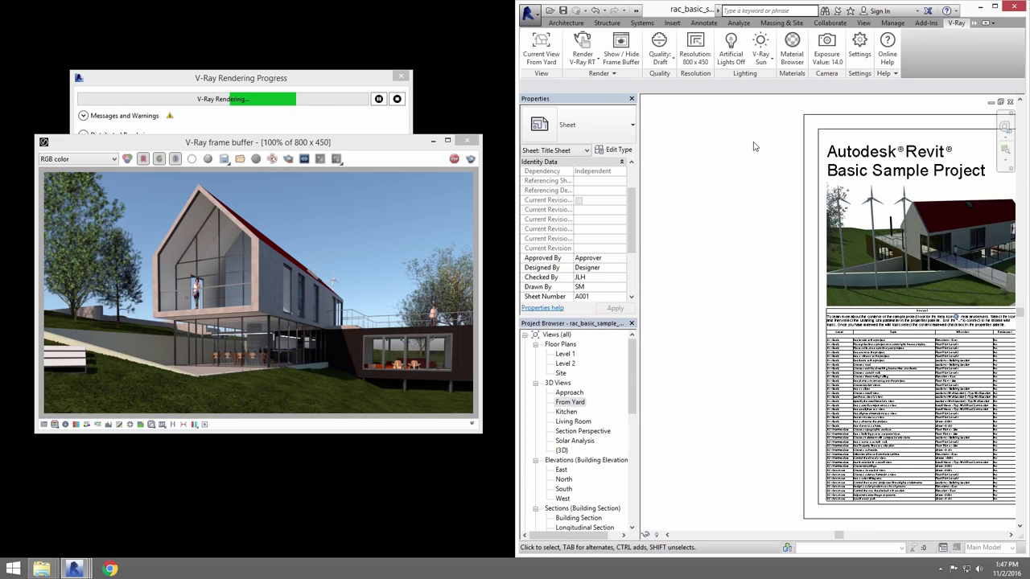
left_click(761, 63)
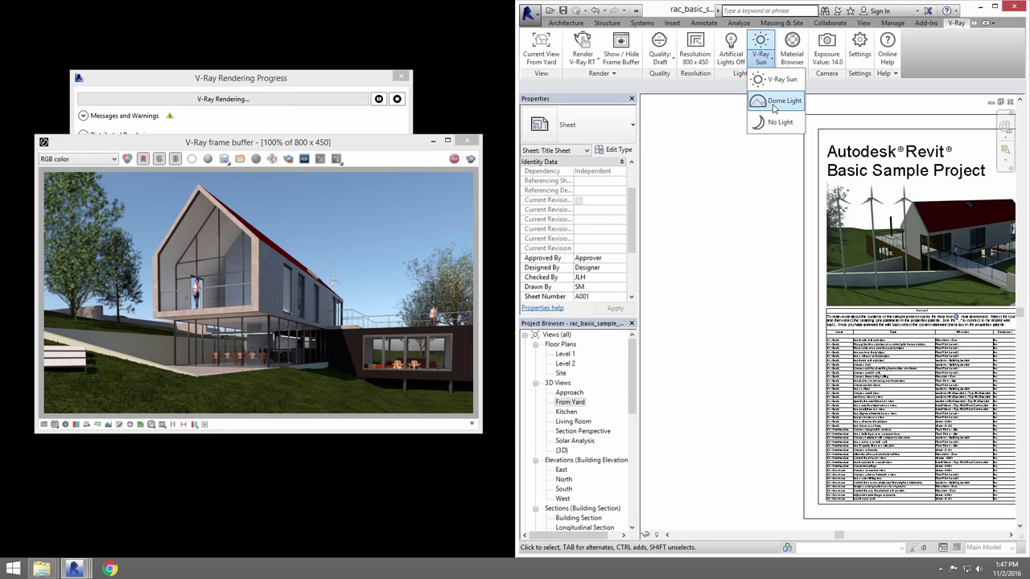
left_click(770, 113)
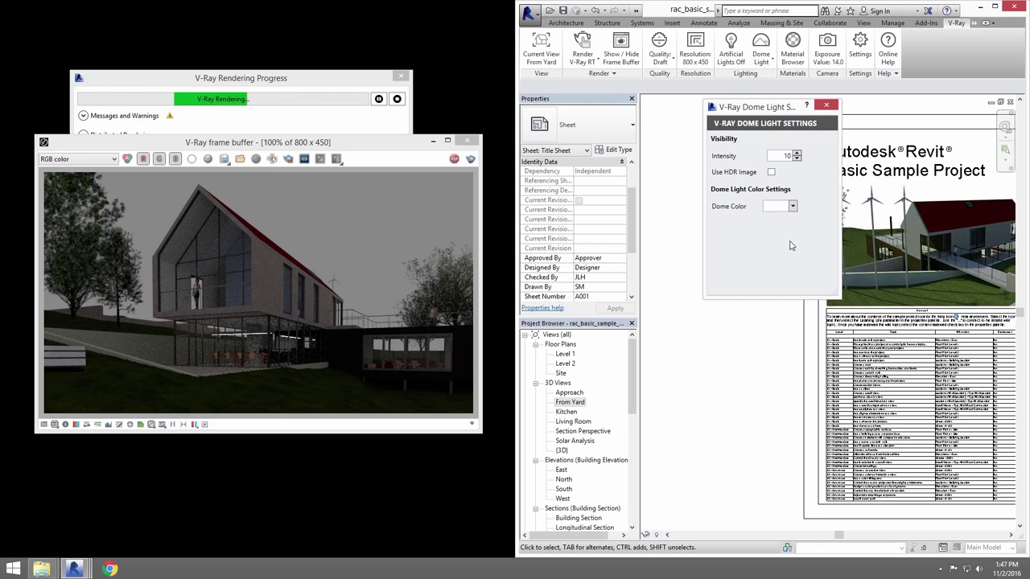
Step: Switch the dome light to an HDR sky image and set its rotation to 145
left_click(771, 171)
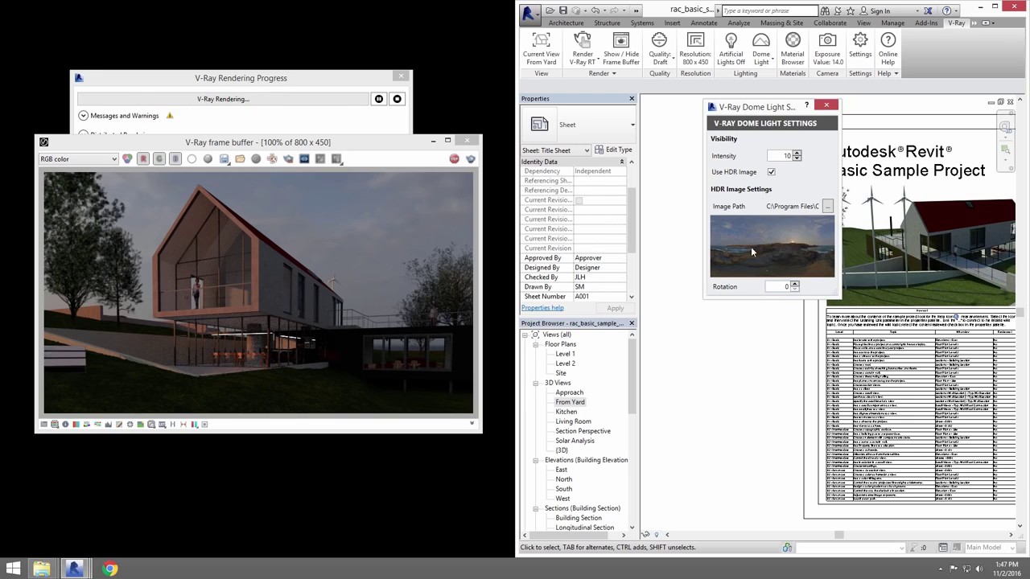
left_click(793, 287)
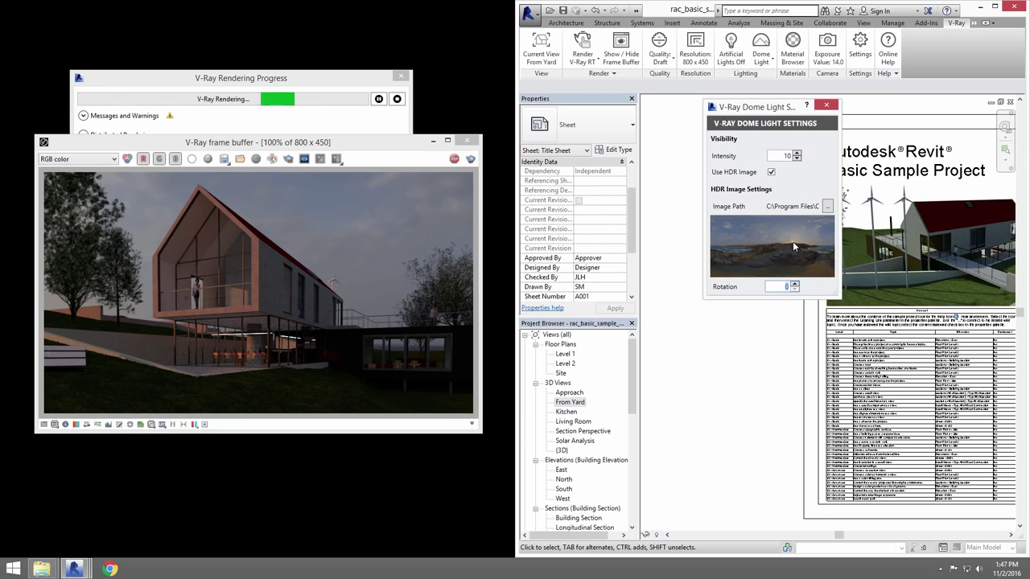
type("5")
left_click(795, 285)
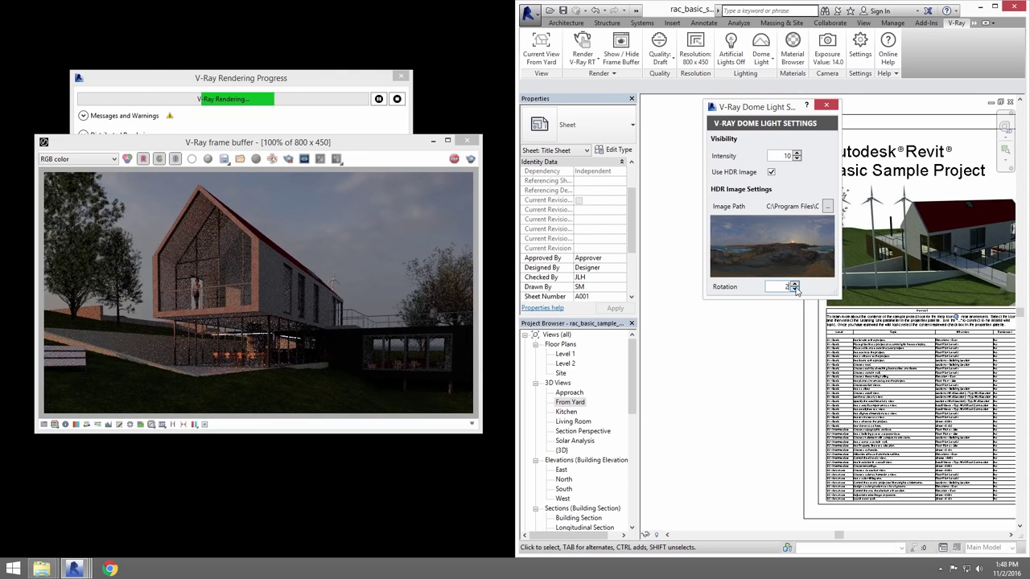
left_click(794, 287)
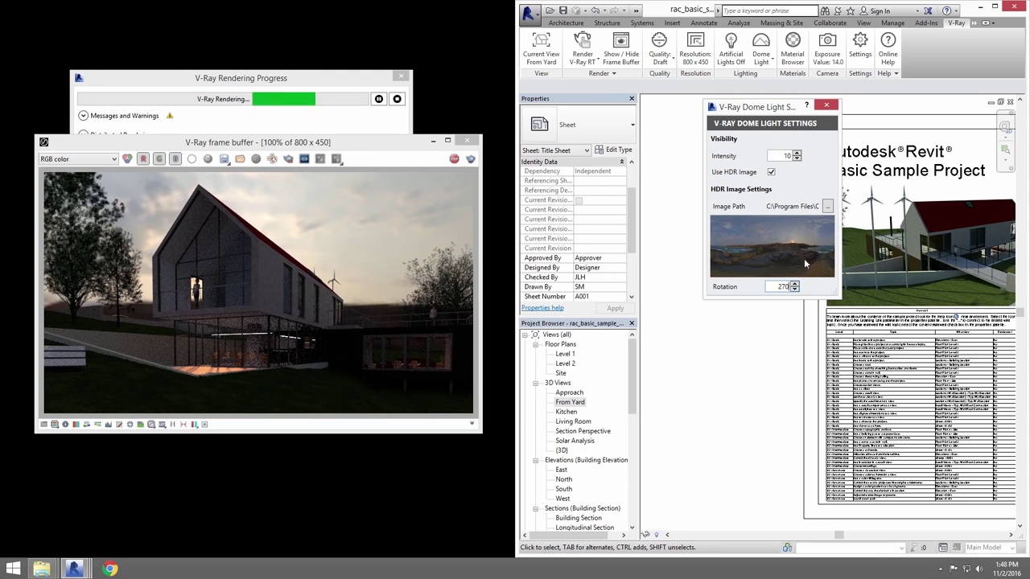
left_click(795, 287)
type("4")
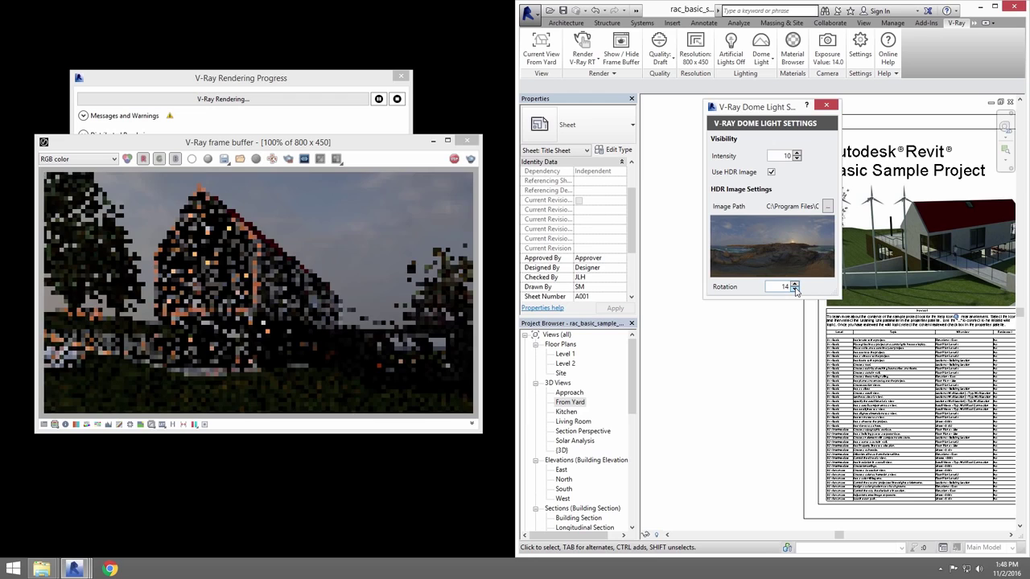
type("5")
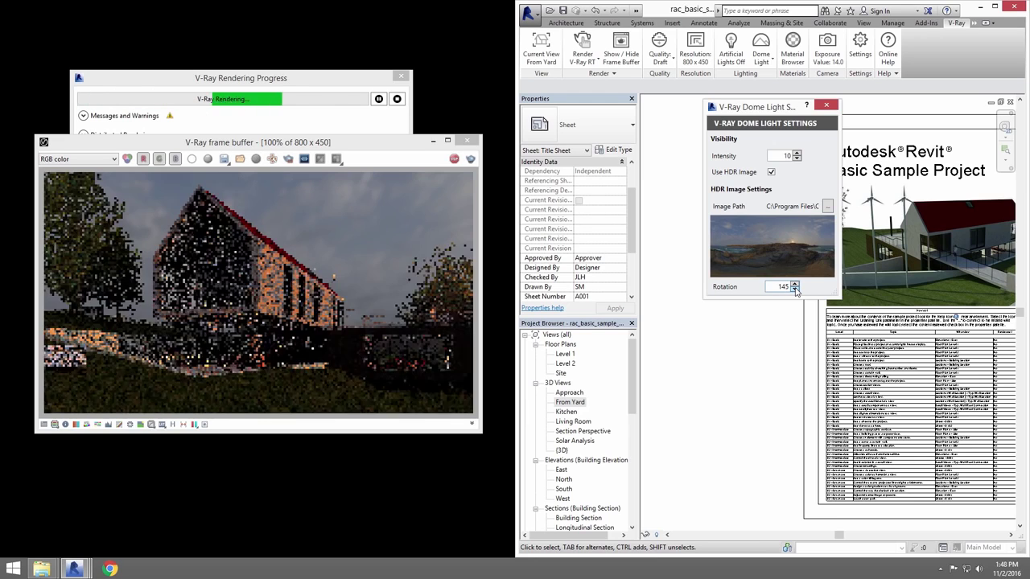
Step: Set the camera exposure to EV 12.25 and white balance to about 6306 K
left_click(827, 104)
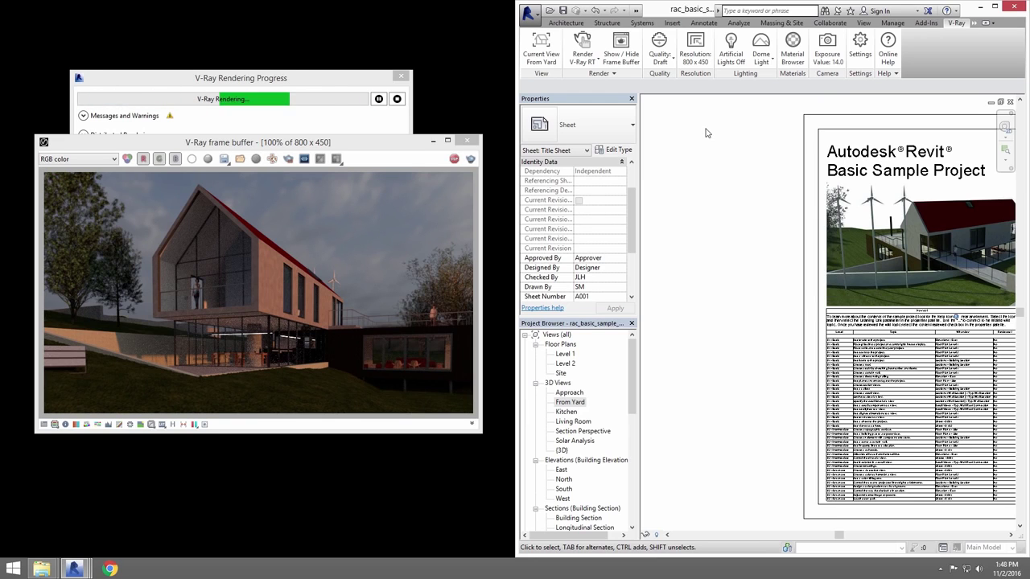
left_click(828, 48)
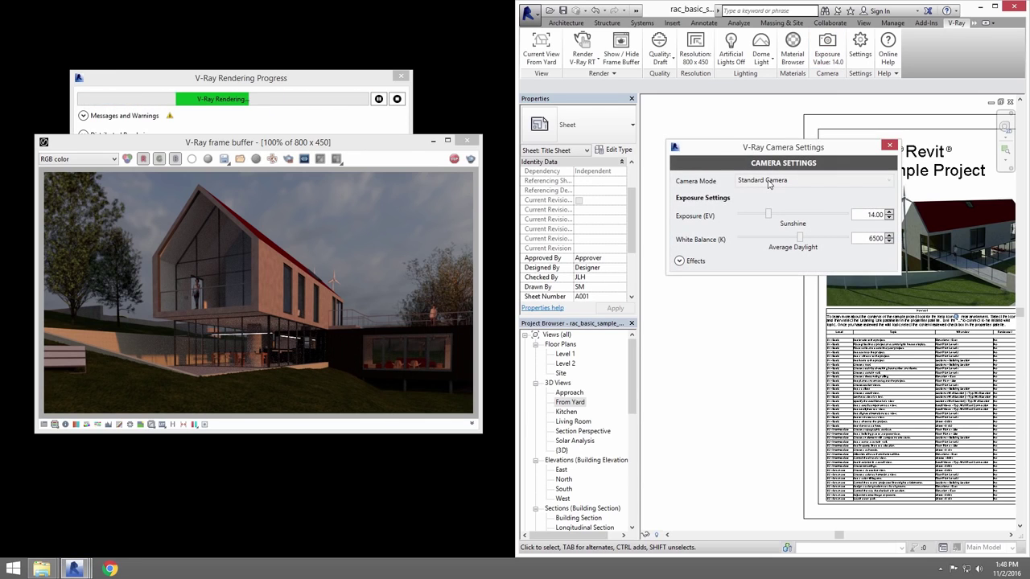
left_click_drag(767, 215, 773, 215)
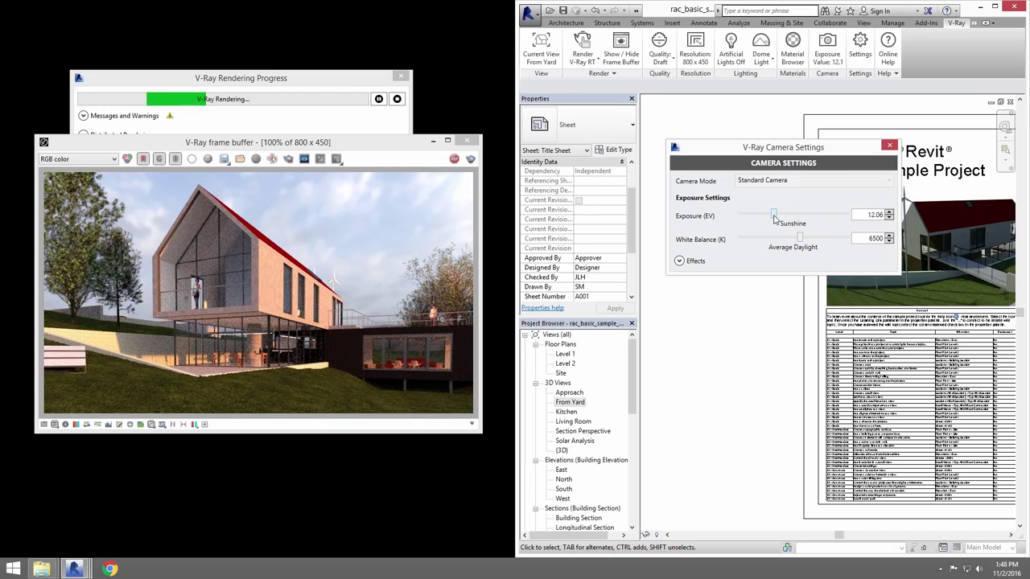
left_click_drag(774, 218, 810, 239)
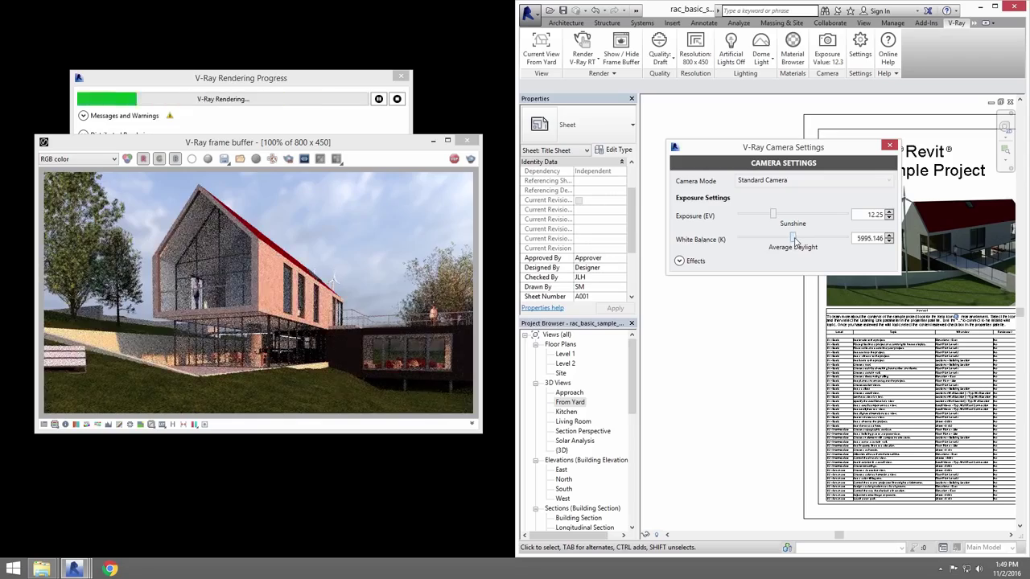
left_click_drag(810, 239, 796, 239)
Step: Set camera effects: focus distance 40000 mm, defocus 0, optical vignetting 1.36
left_click(695, 260)
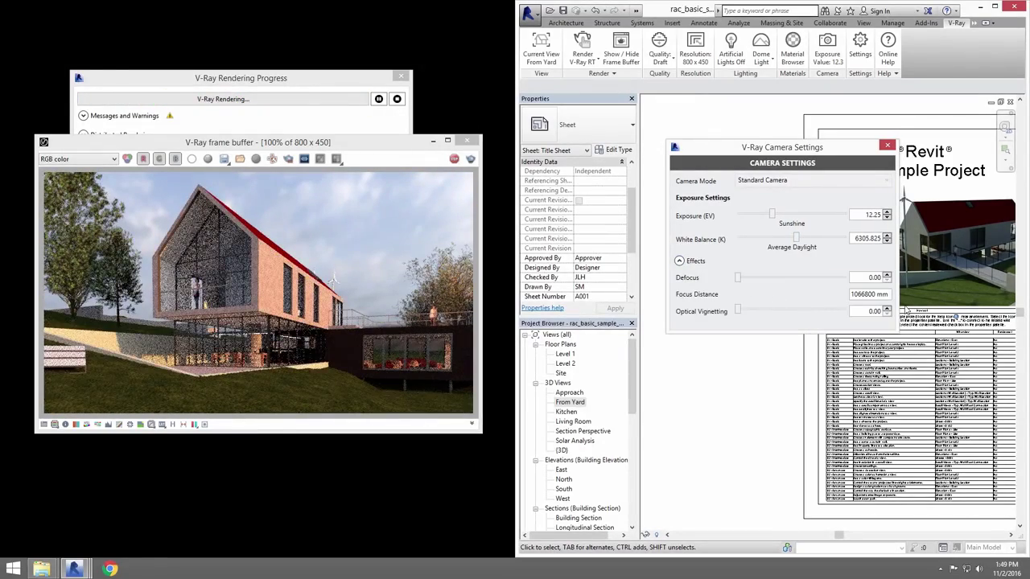
left_click(739, 278)
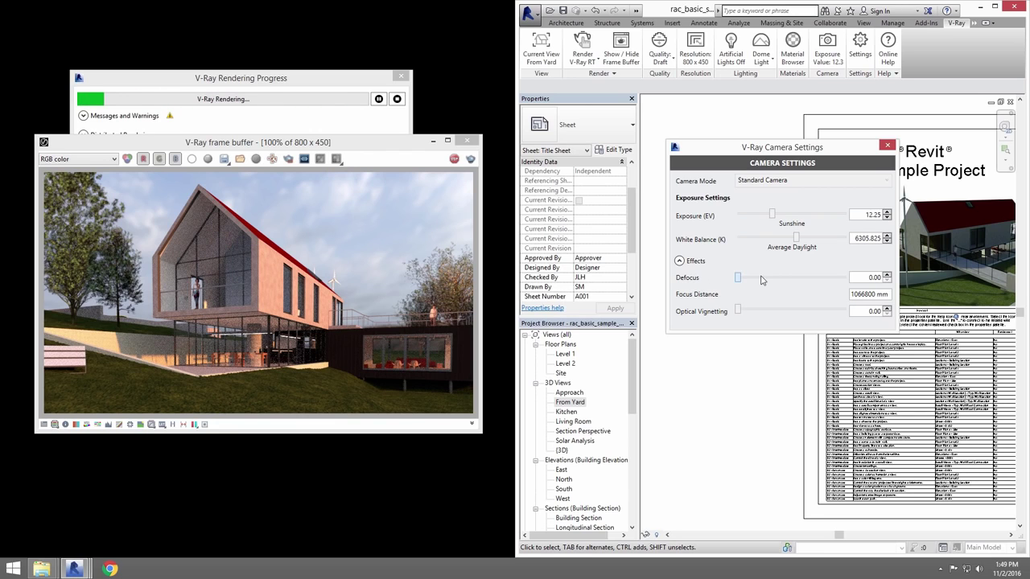
left_click_drag(763, 280, 824, 277)
double_click(865, 294)
type("40000")
key("Return")
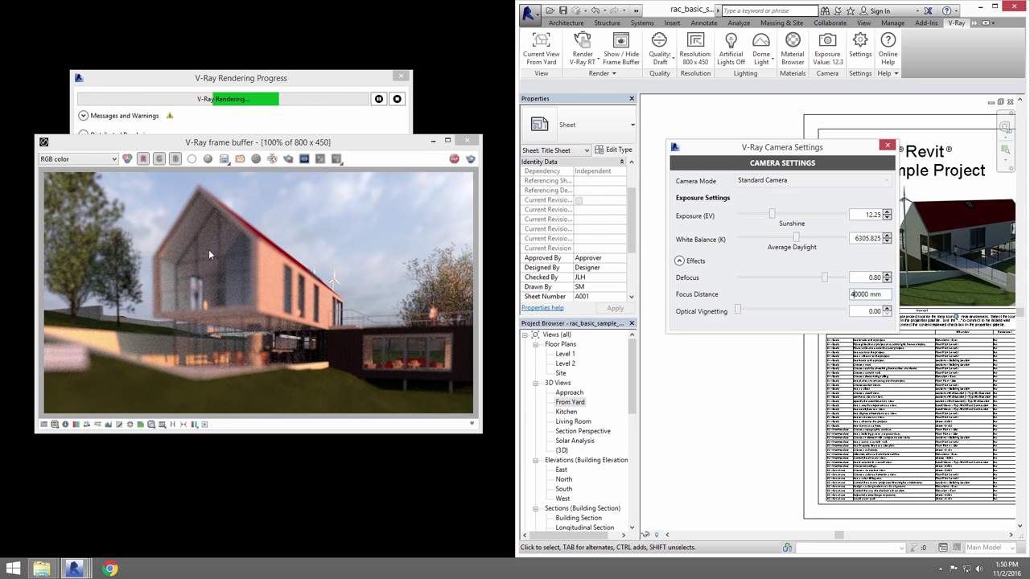
mouse_move(824, 277)
left_mouse_down()
mouse_move(836, 278)
mouse_move(737, 279)
left_mouse_up()
left_click_drag(812, 315, 771, 311)
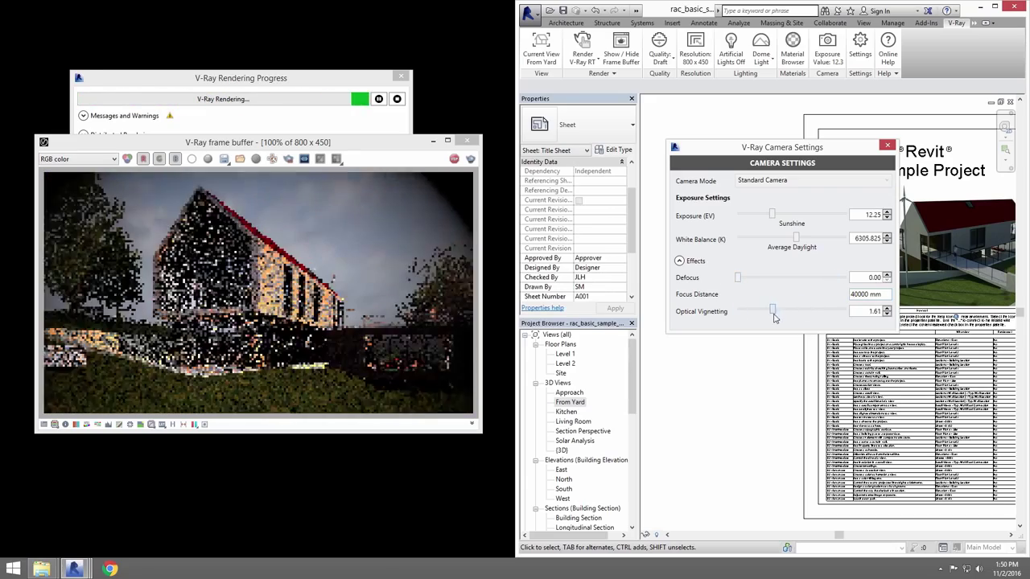
scroll(357, 336, "down", 1)
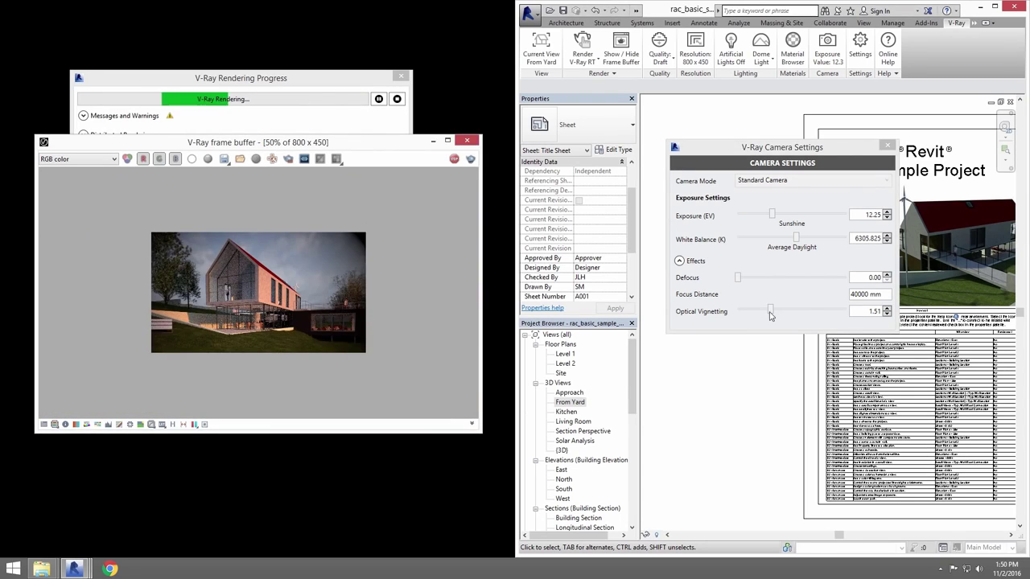
left_click_drag(770, 312, 766, 314)
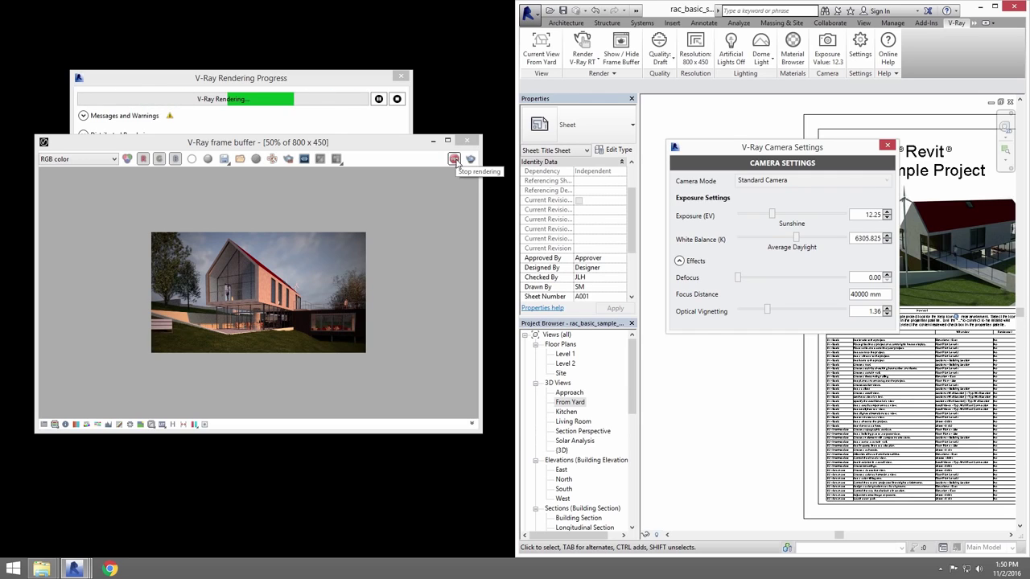
Step: Set render quality to High and output resolution to the 1280 x 720 preset
left_click(662, 60)
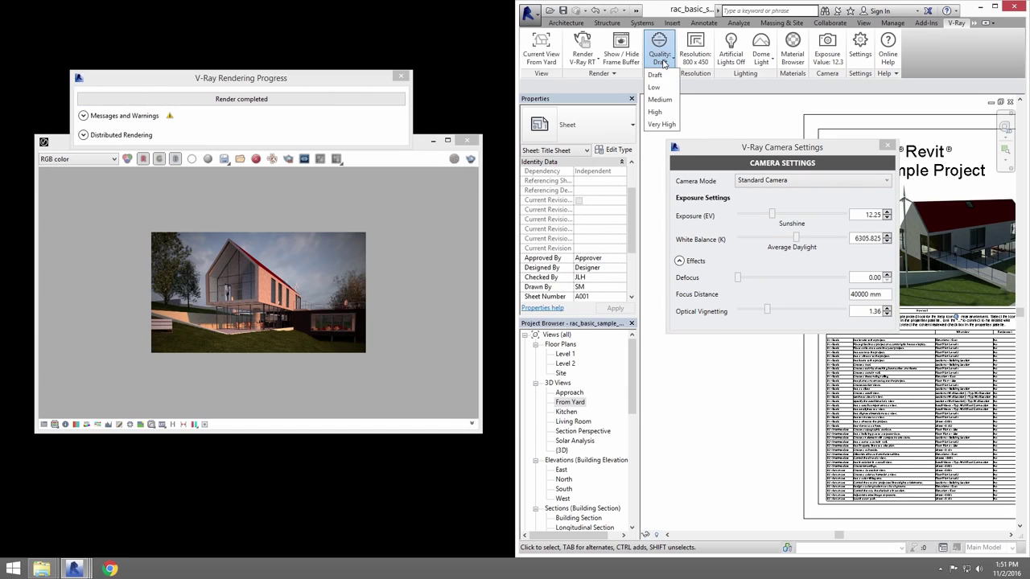
left_click(655, 112)
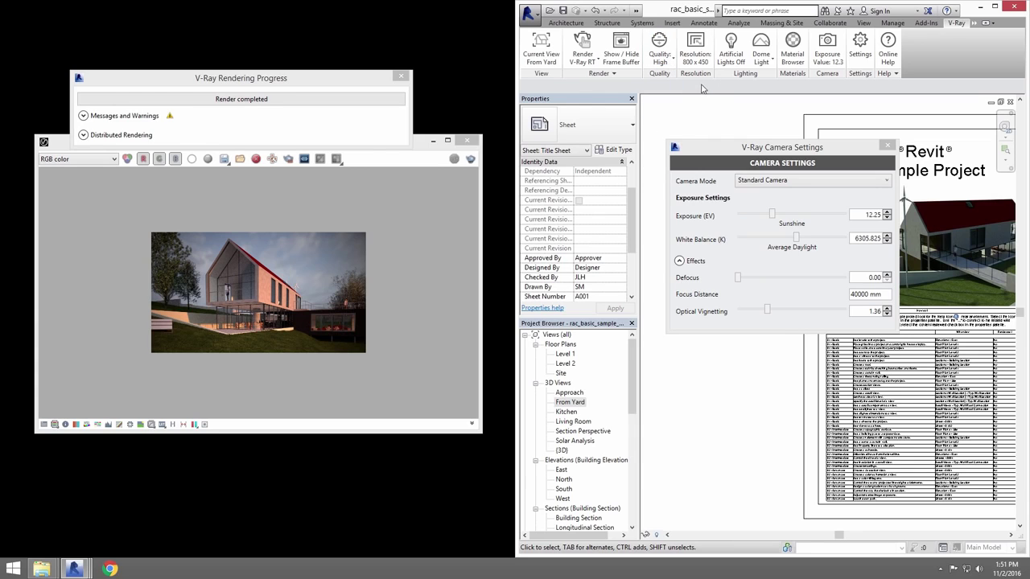
left_click(695, 50)
left_click(209, 141)
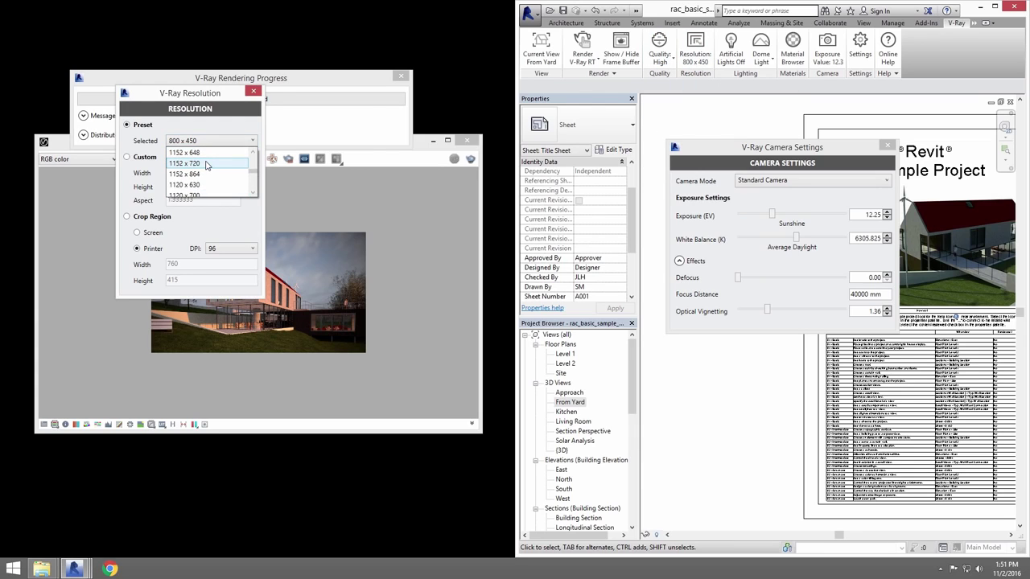
left_click(203, 164)
left_click(254, 91)
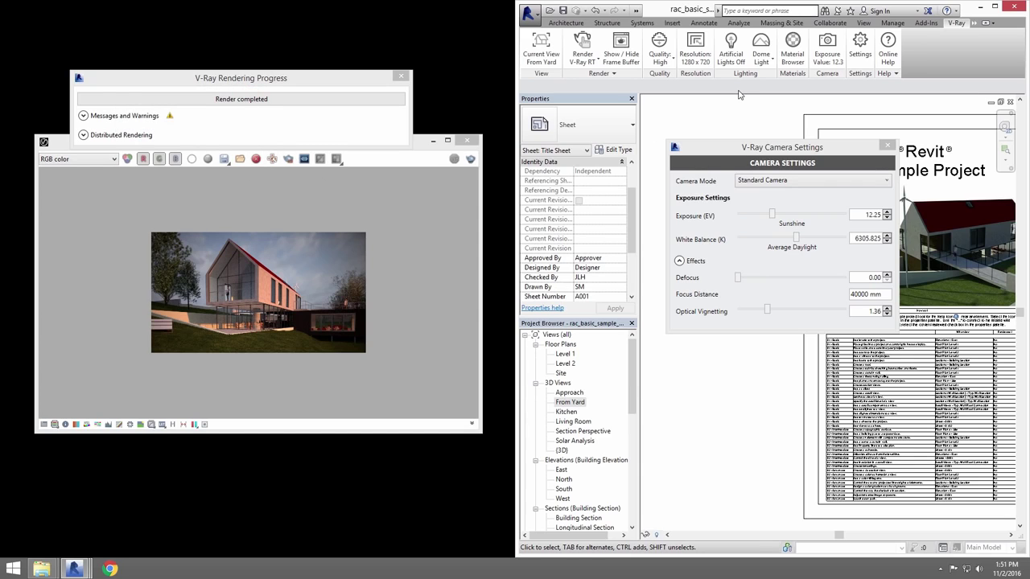
Step: Render the view with V-Ray and maximize the frame buffer window
left_click(582, 58)
left_click(600, 79)
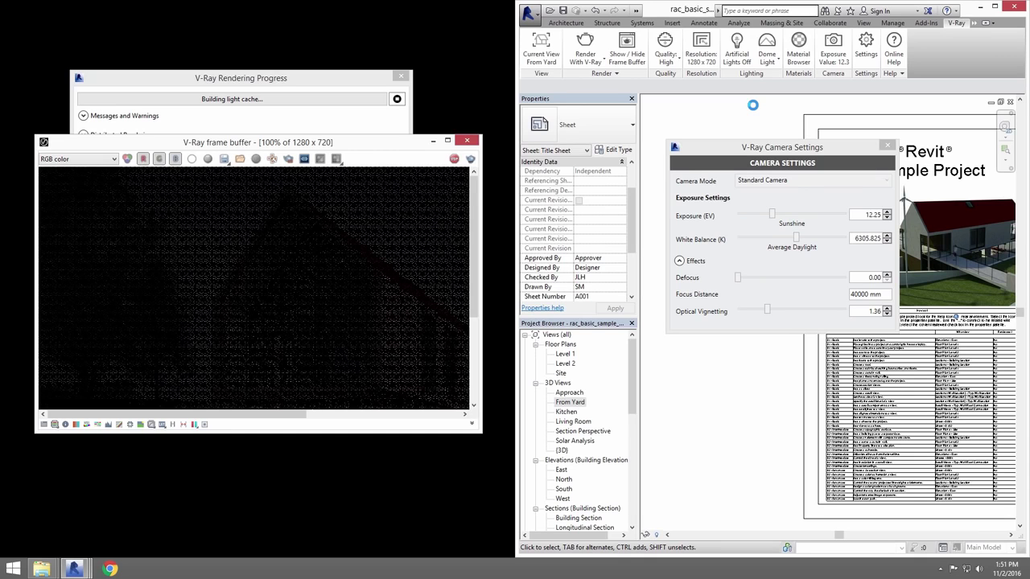
left_click(448, 141)
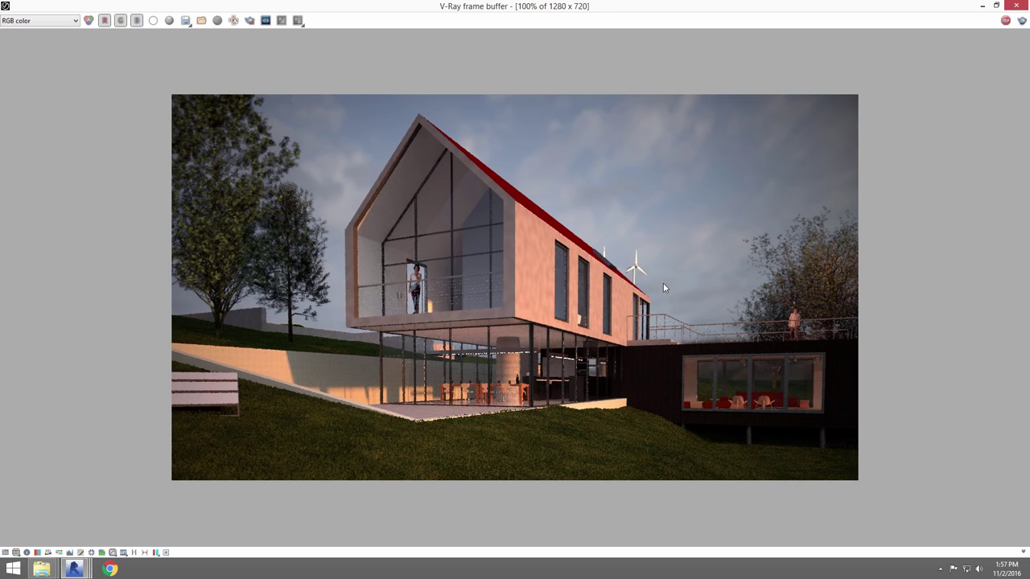
Step: Apply exposure 1.08 with highlight burn 0.39, white balance 6408, and try desaturation
left_click(6, 552)
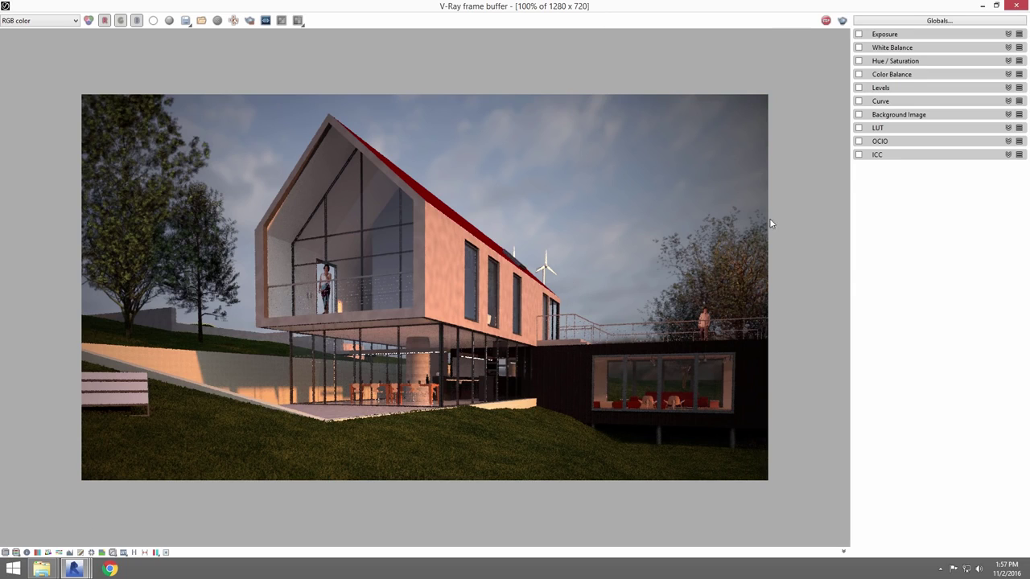
left_click(1009, 34)
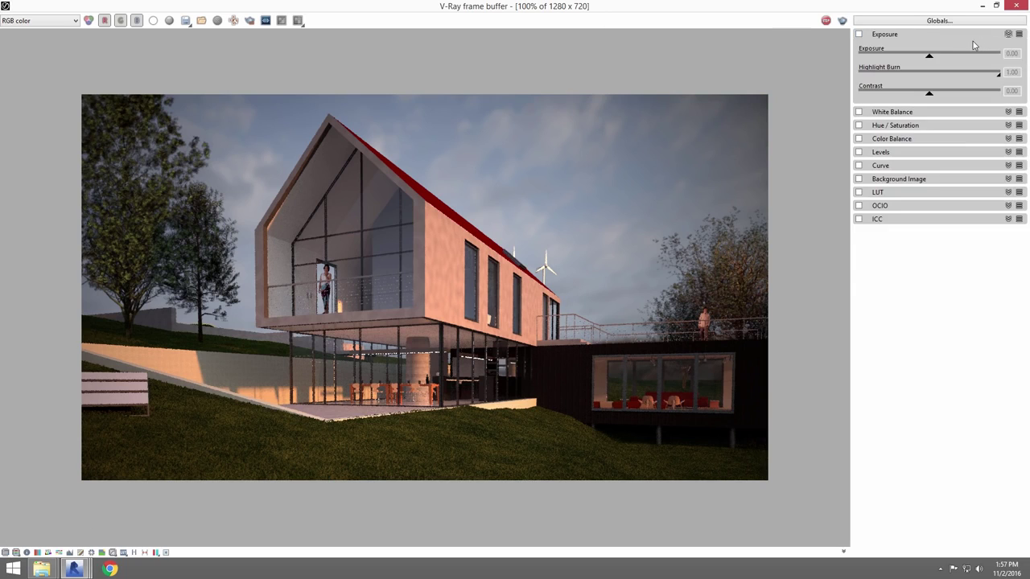
left_click(859, 34)
mouse_move(904, 54)
left_mouse_down()
mouse_move(938, 53)
mouse_move(914, 73)
mouse_move(944, 58)
left_mouse_up()
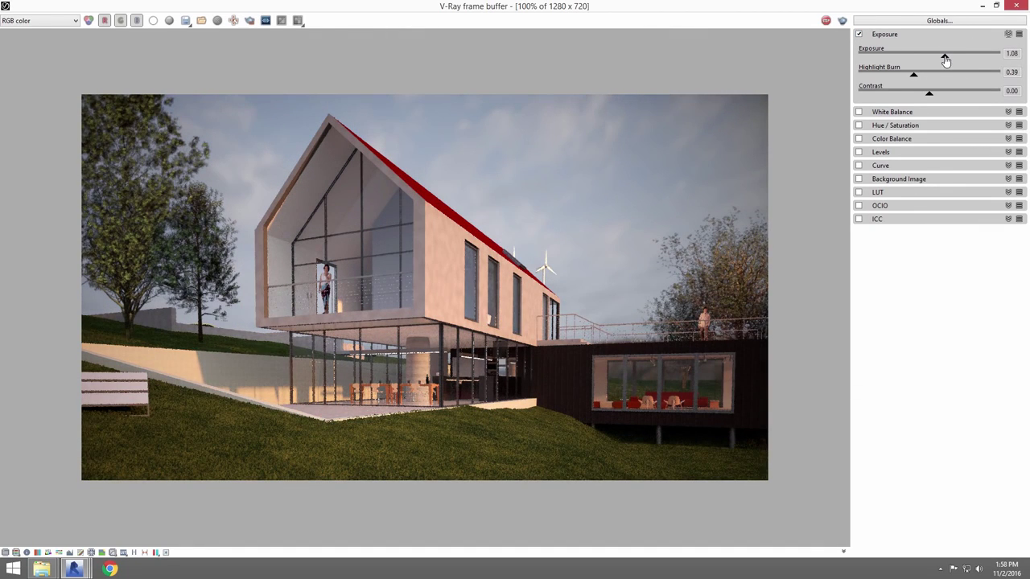
left_click(858, 112)
mouse_move(920, 136)
left_mouse_down()
mouse_move(909, 137)
mouse_move(928, 139)
left_mouse_up()
left_click(896, 154)
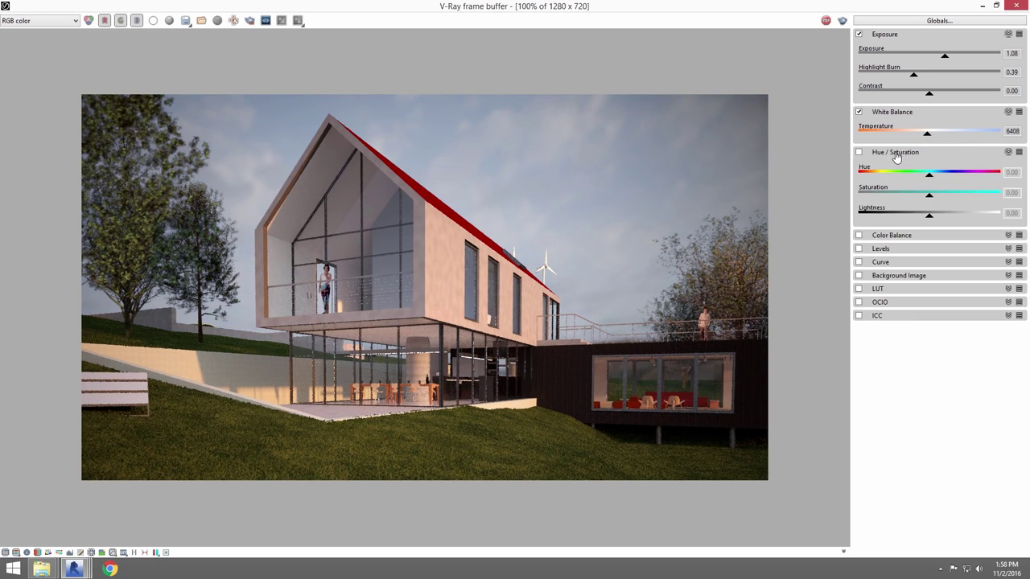
mouse_move(930, 196)
left_mouse_down()
mouse_move(858, 196)
mouse_move(992, 195)
mouse_move(935, 195)
left_mouse_up()
Step: Disable hue/saturation, try a brightening tone curve, then leave the curve correction off
left_click(860, 152)
left_click(897, 238)
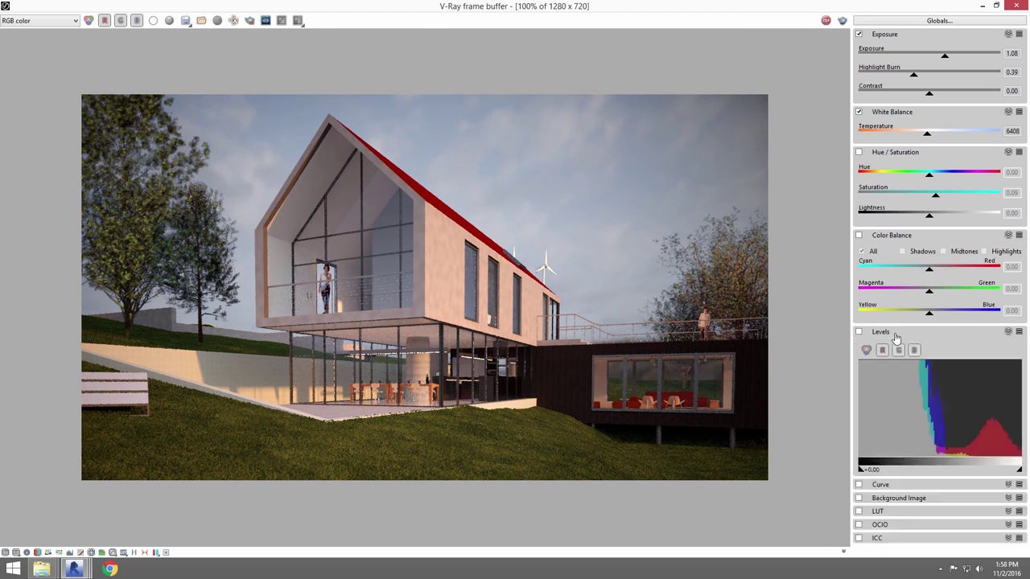
left_click(896, 333)
left_click(883, 346)
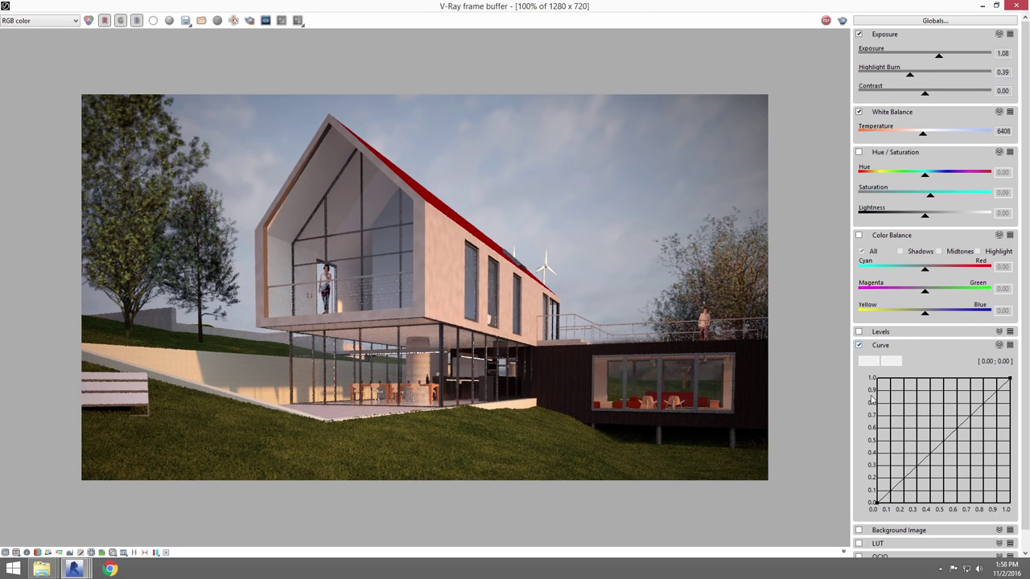
left_click_drag(912, 472, 901, 451)
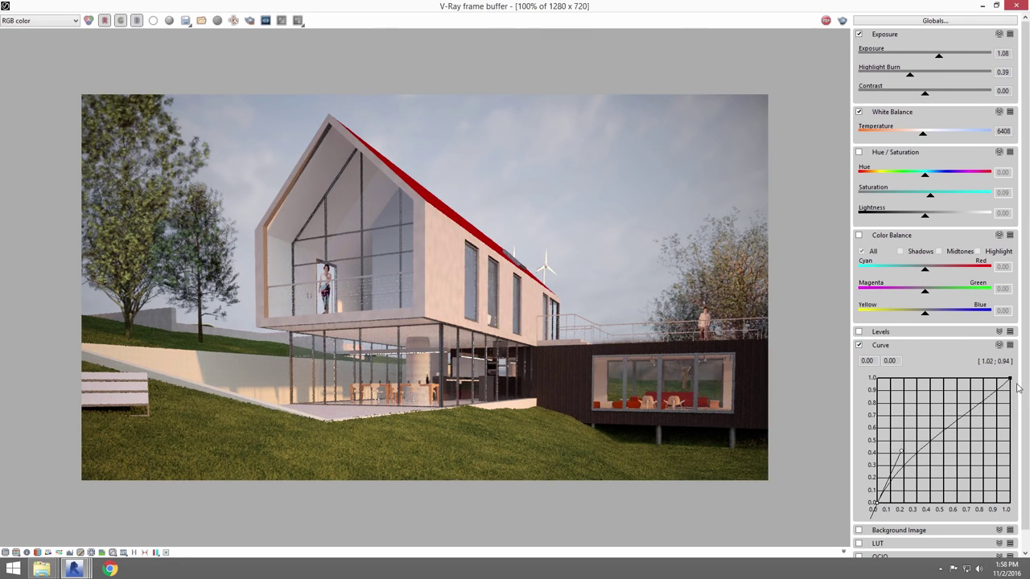
left_click(902, 452)
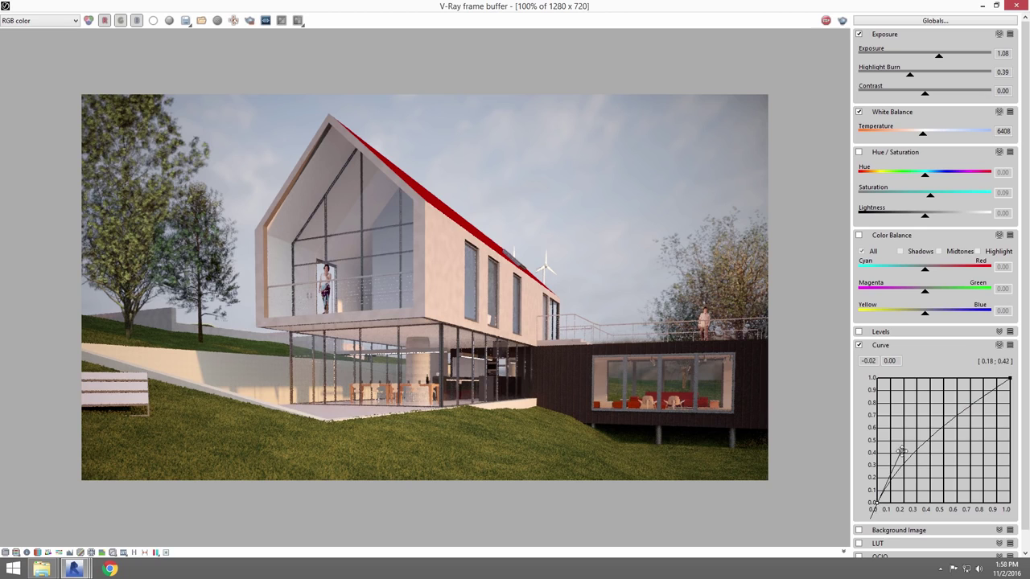
left_click_drag(902, 452, 963, 405)
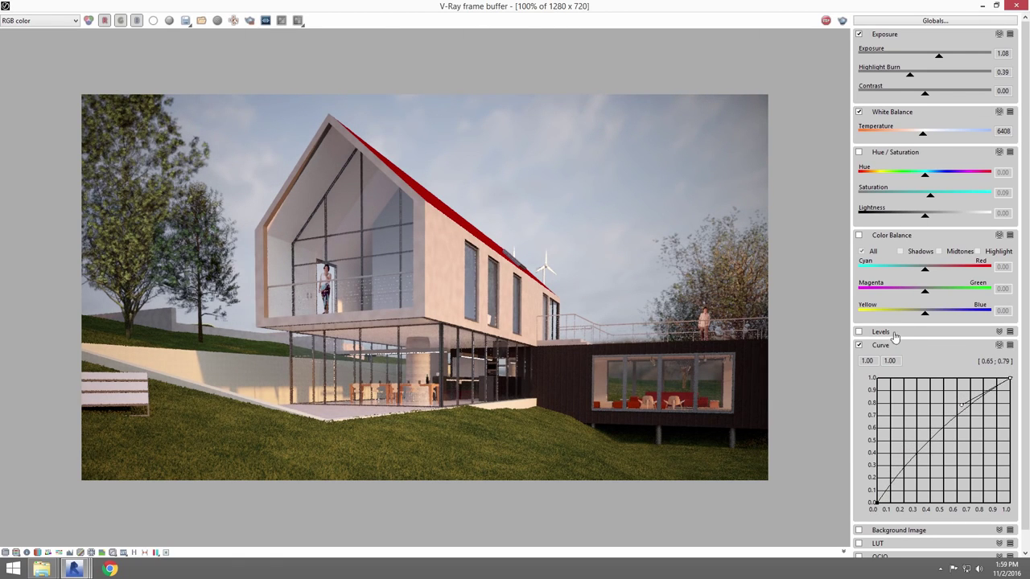
left_click(860, 346)
left_click(860, 346)
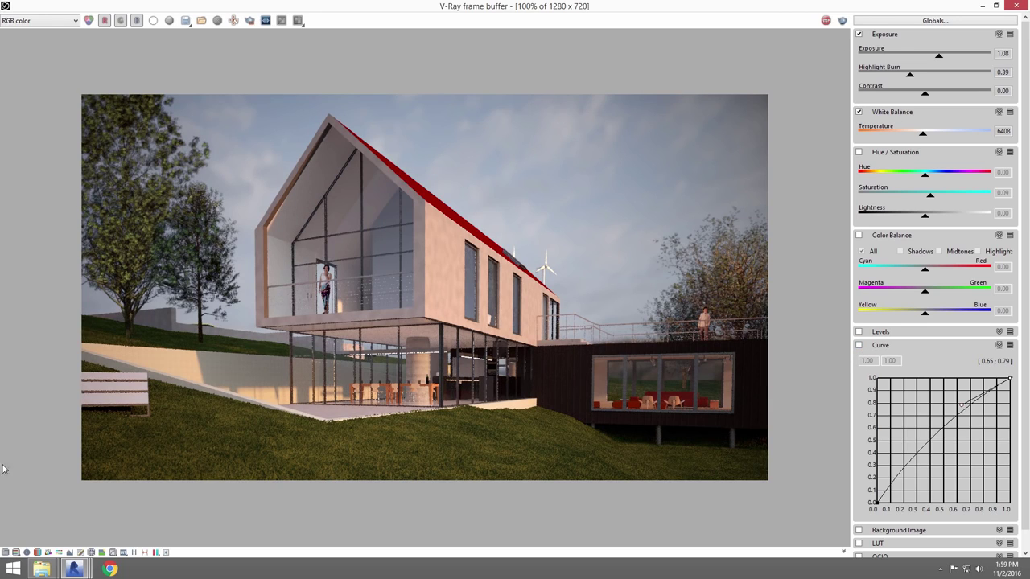
Step: Hide the colour-correction panel and maximize the V-Ray frame buffer
left_click(6, 552)
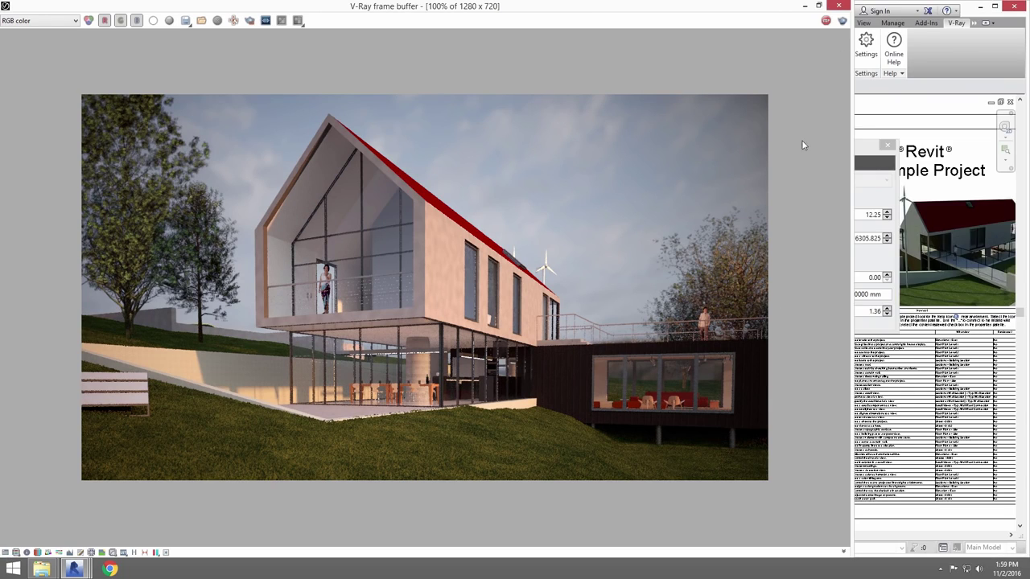
left_click(821, 7)
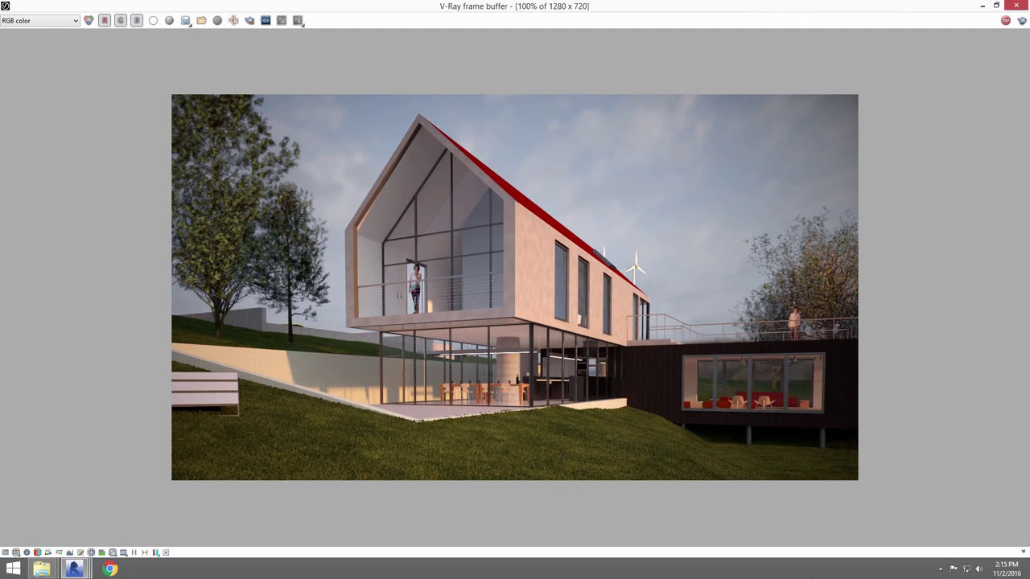
left_click(233, 22)
Step: Cancel the PNG image save and close the frame buffer without saving
left_click(185, 20)
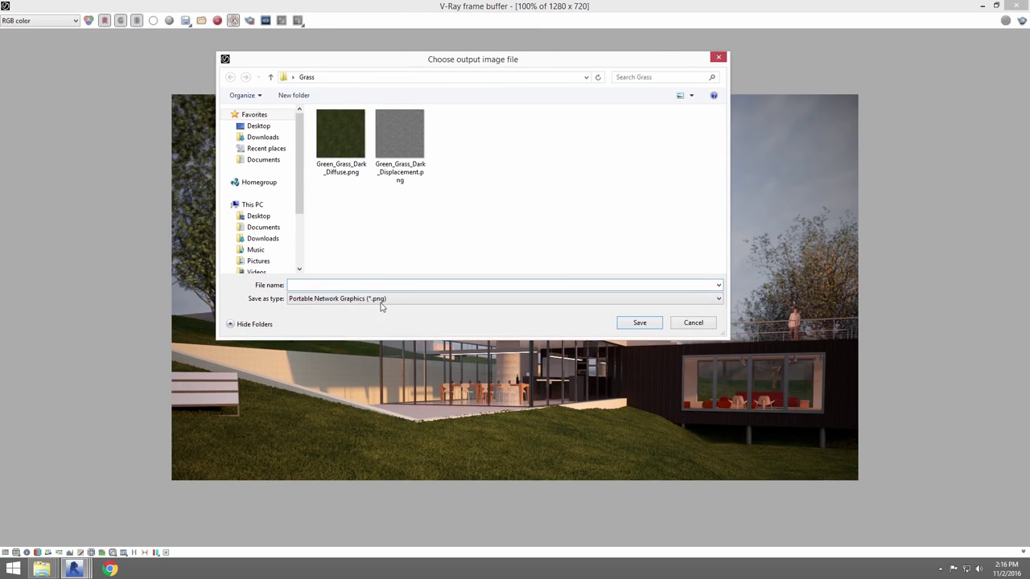
left_click(382, 302)
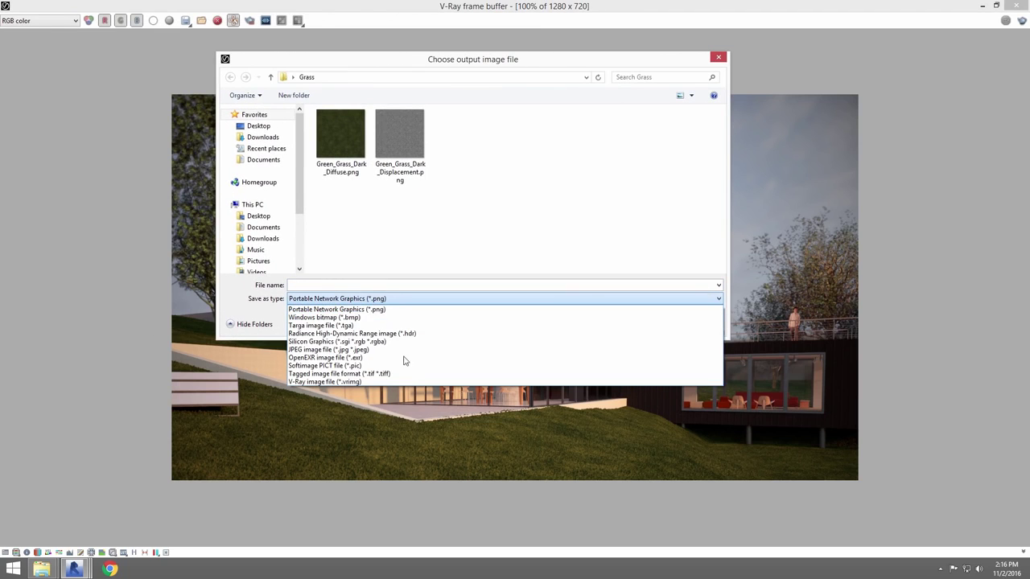
left_click(436, 264)
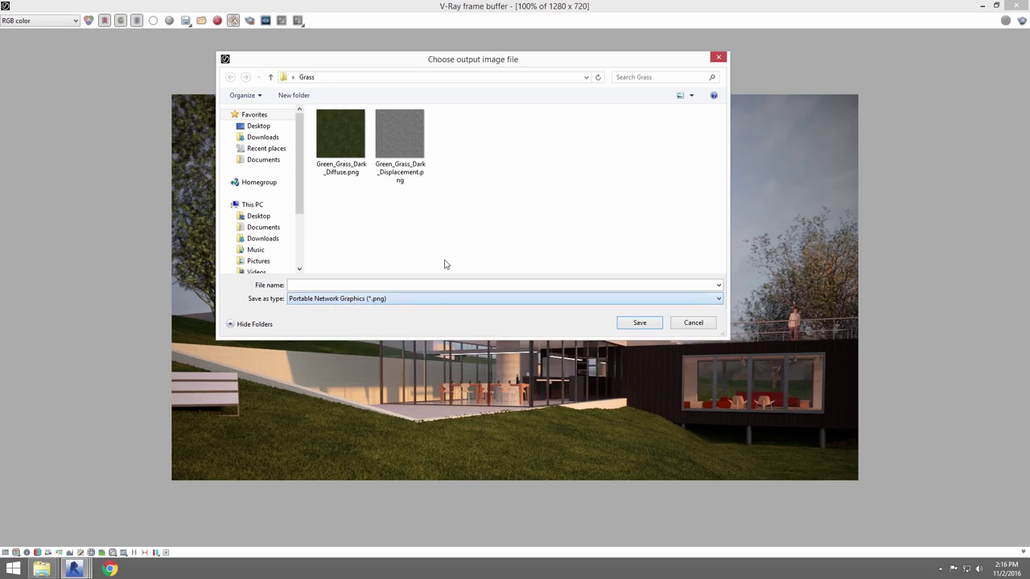
left_click(694, 323)
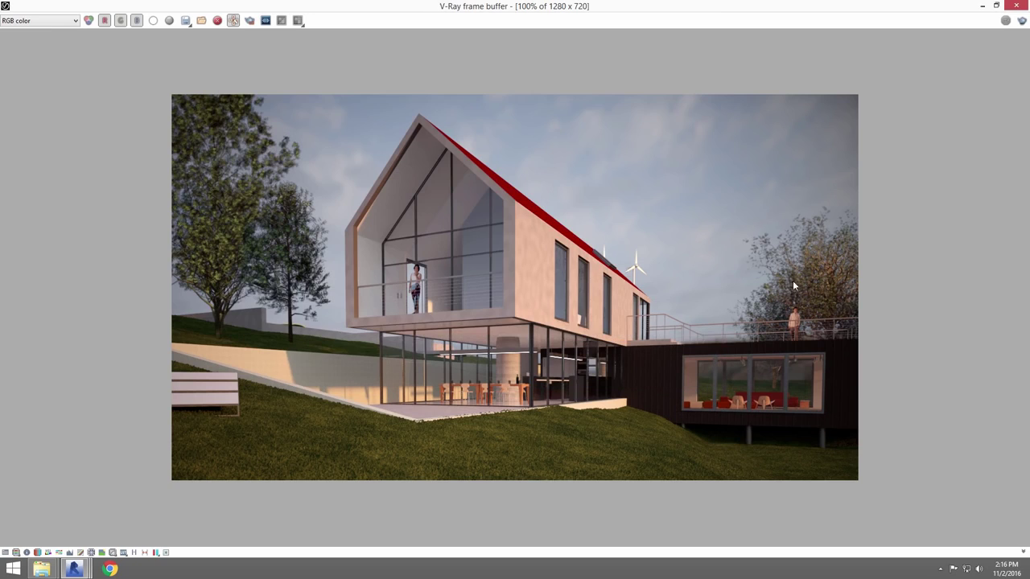
left_click(1016, 5)
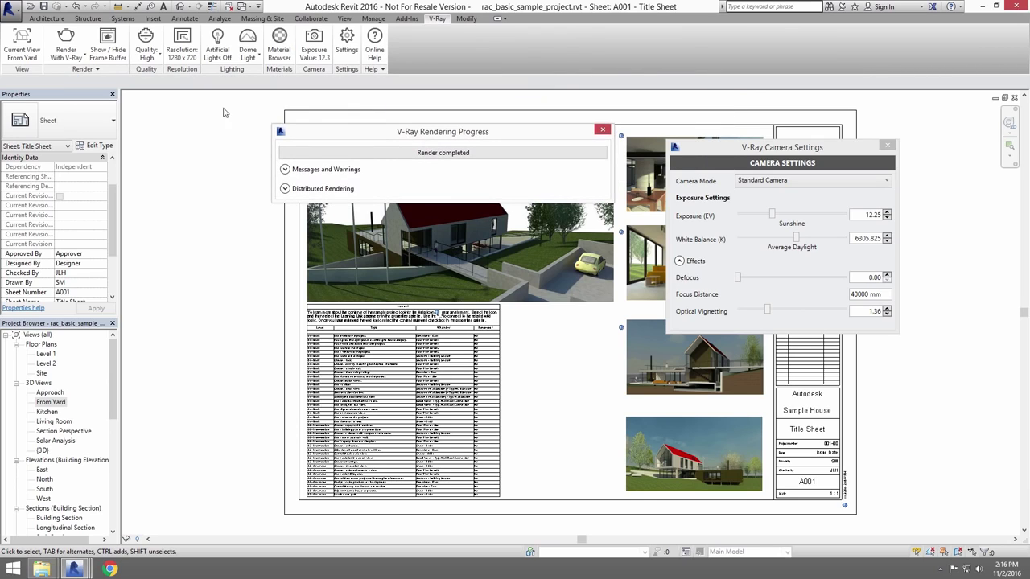
Step: Open the V-Ray Project Gallery on From Yard and cancel a bitmap export
left_click(84, 70)
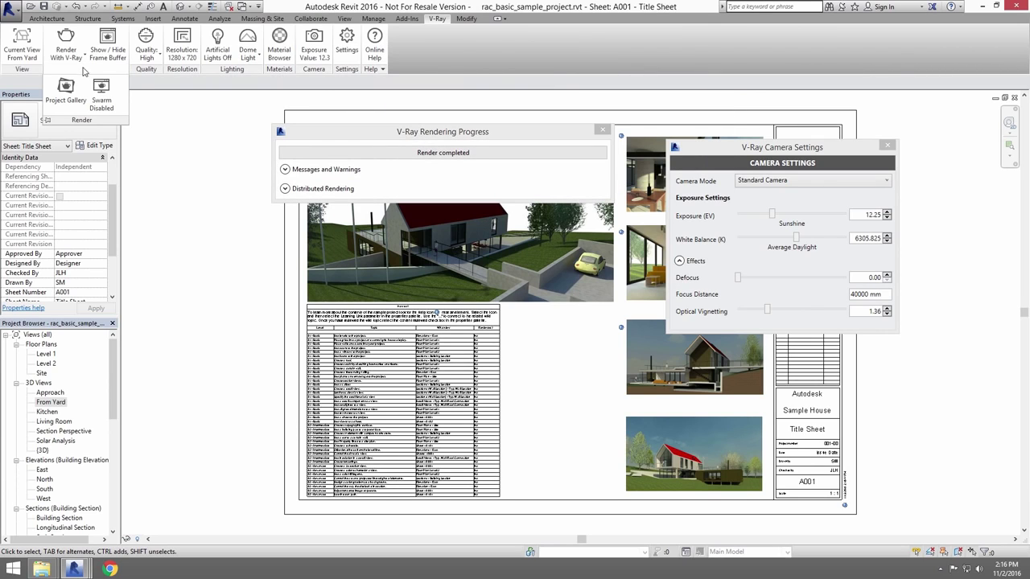
left_click(66, 89)
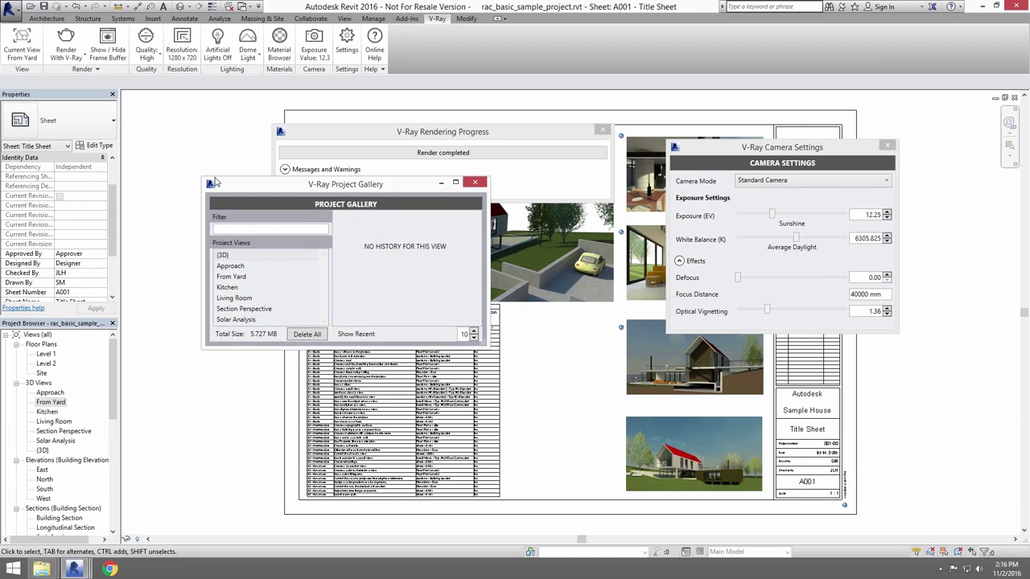
left_click_drag(215, 182, 267, 190)
left_click(295, 285)
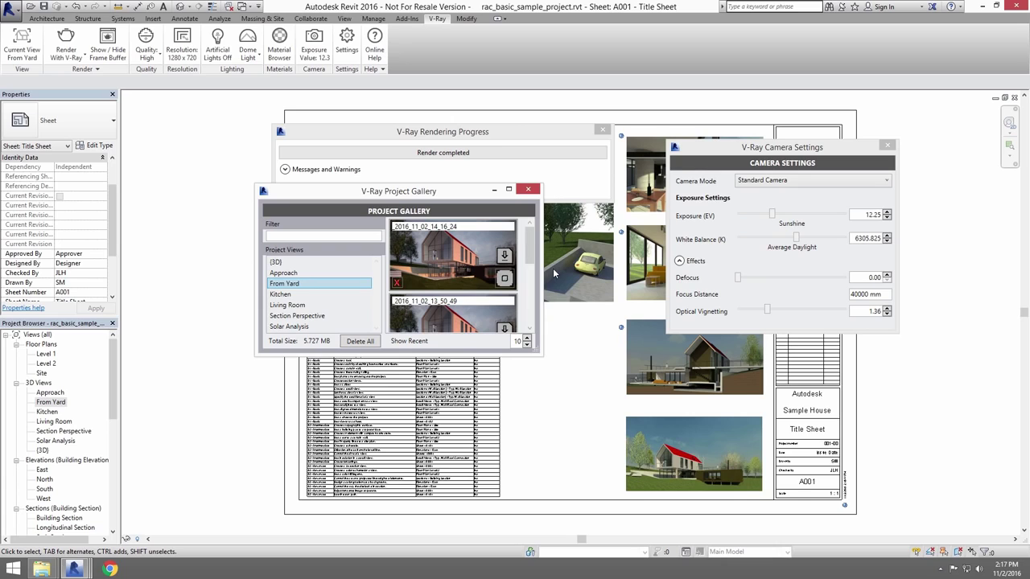
left_click(505, 256)
left_click(413, 380)
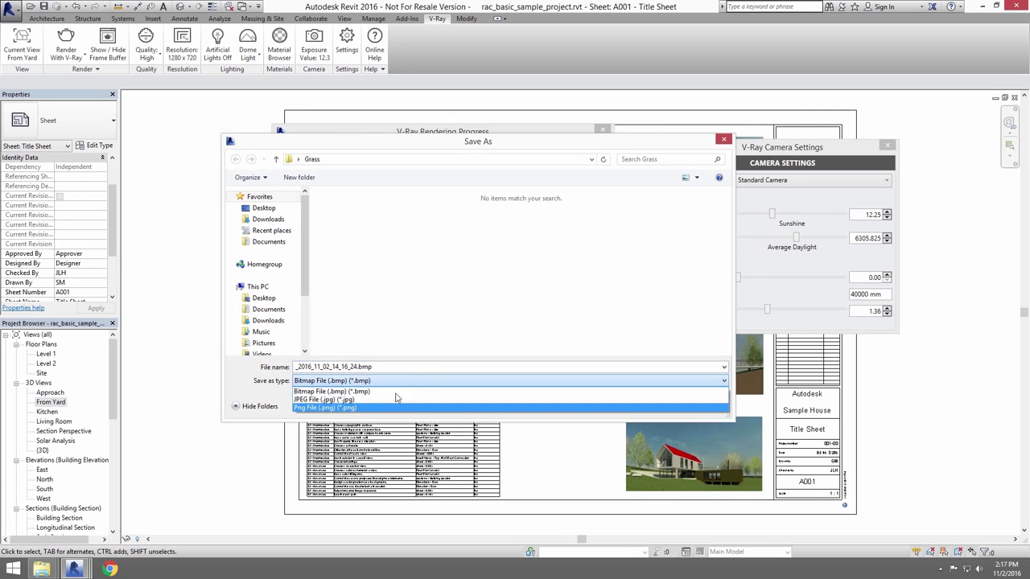
left_click(508, 310)
left_click(634, 400)
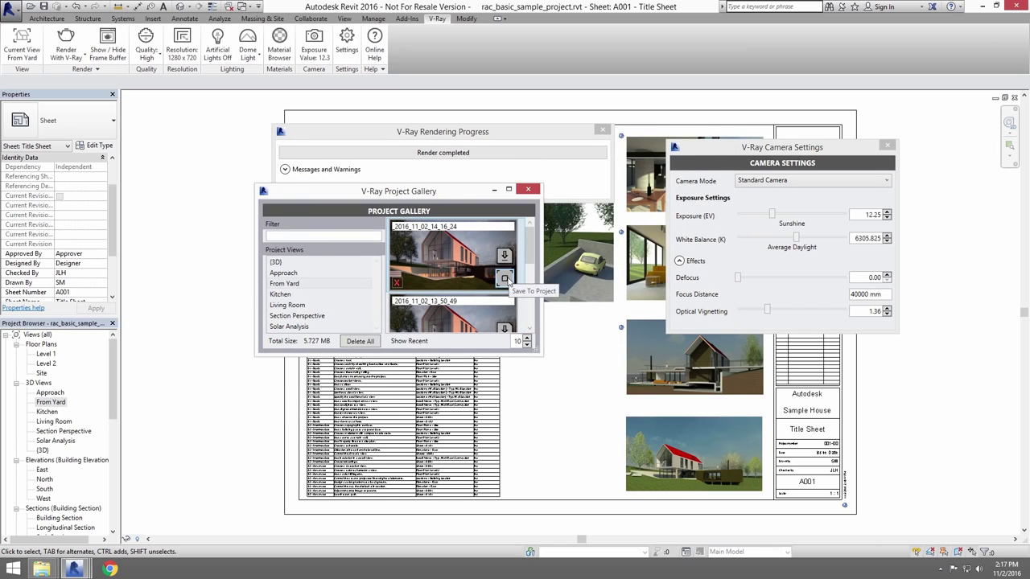
Step: Save the latest From Yard render to the project, replacing the old one, and open it
left_click(505, 280)
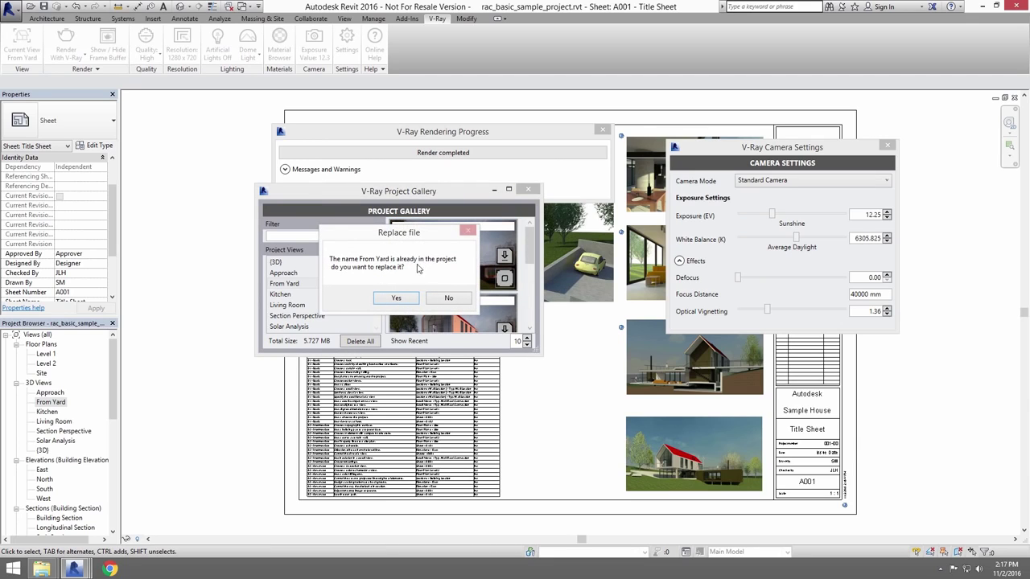
left_click_drag(116, 399, 116, 476)
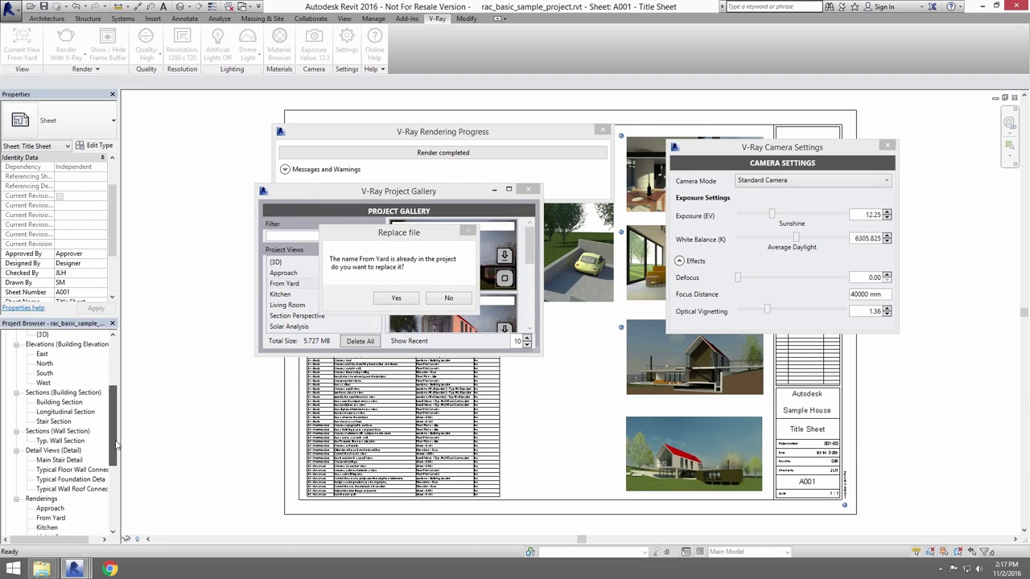
scroll(116, 476, "down", 1)
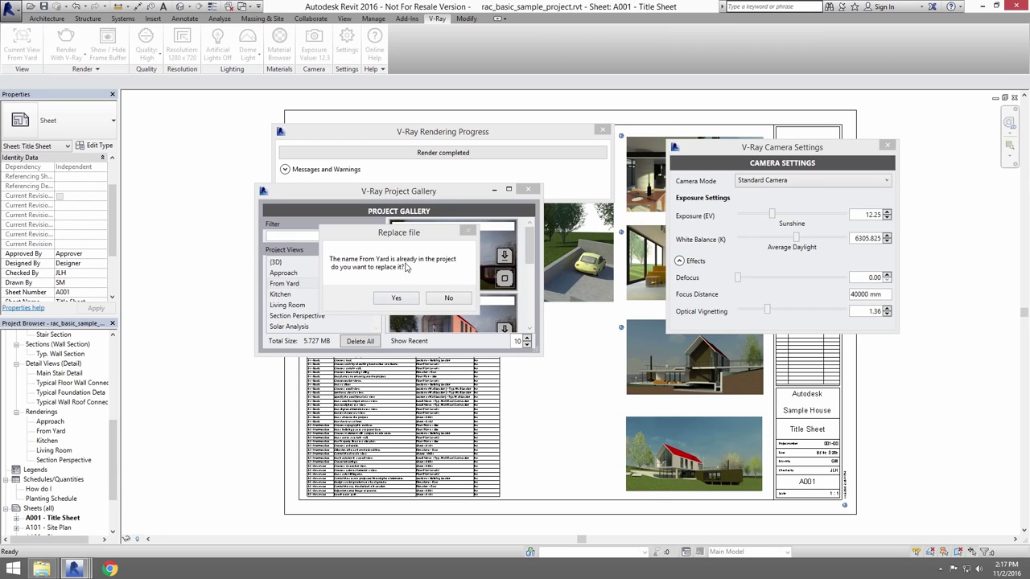
left_click(450, 298)
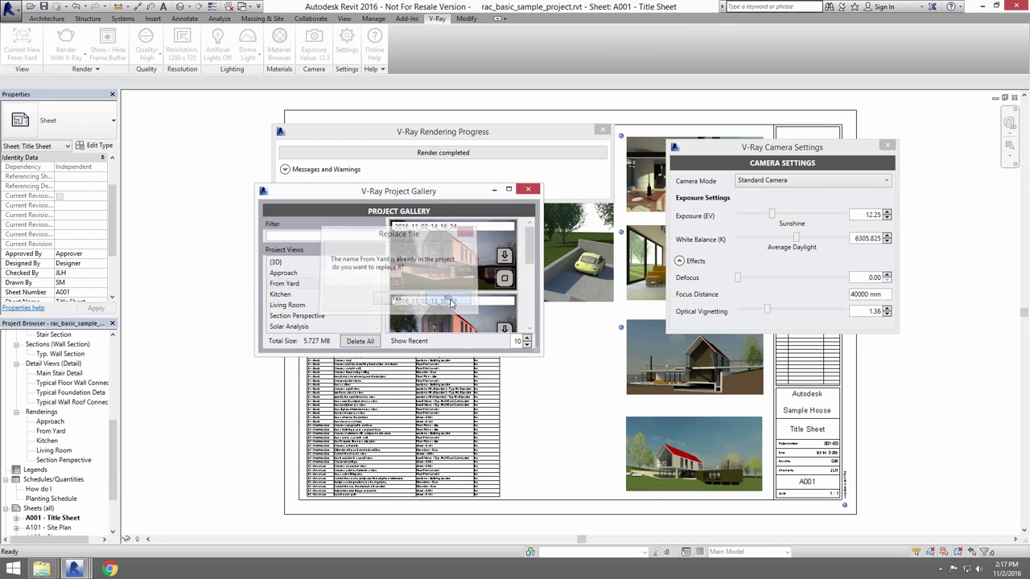
double_click(58, 443)
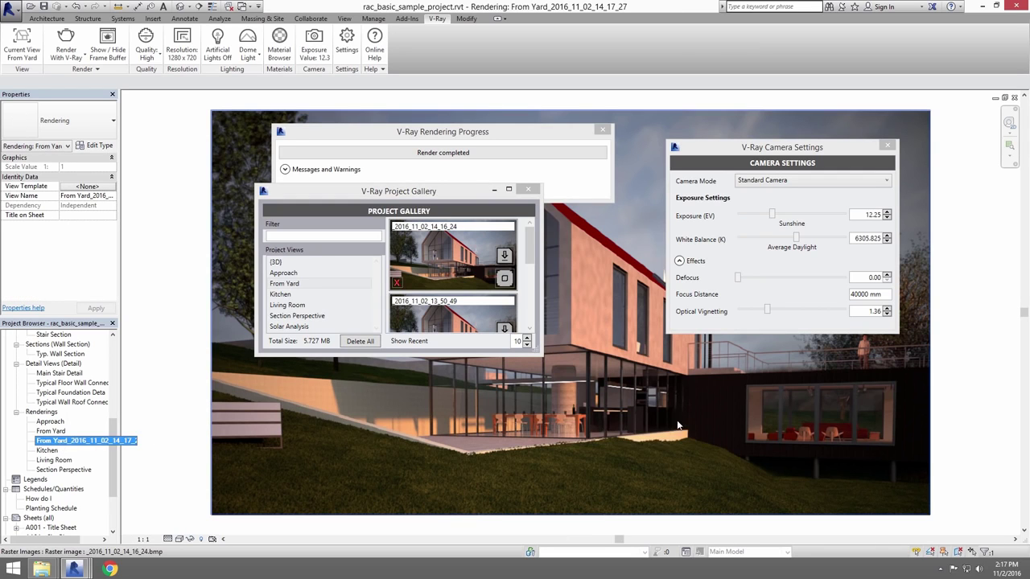
Step: Place the From Yard_2016_11_02_14_17_27 rendering on sheet A001, right of the title block
left_click(528, 189)
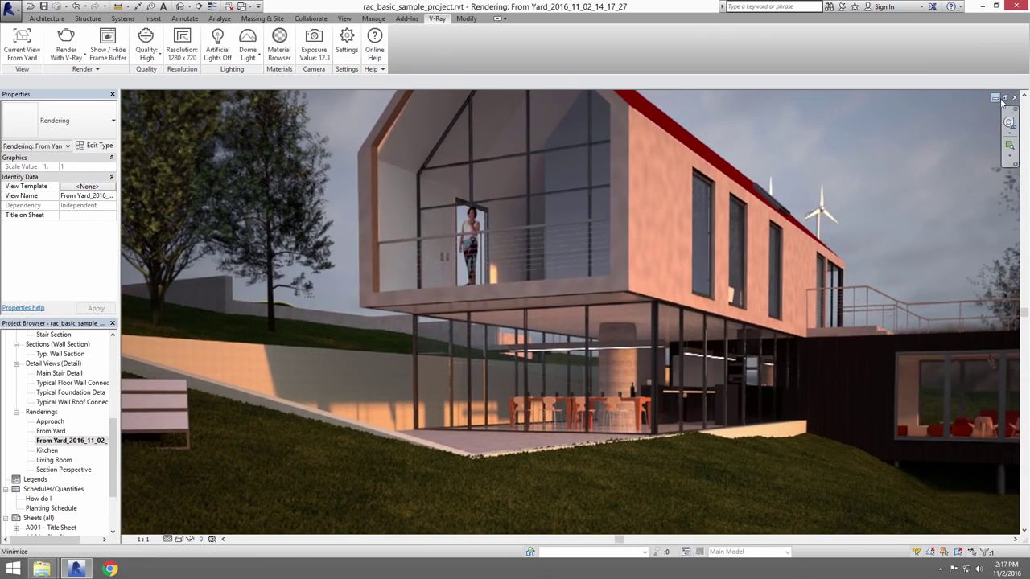
left_click(1001, 98)
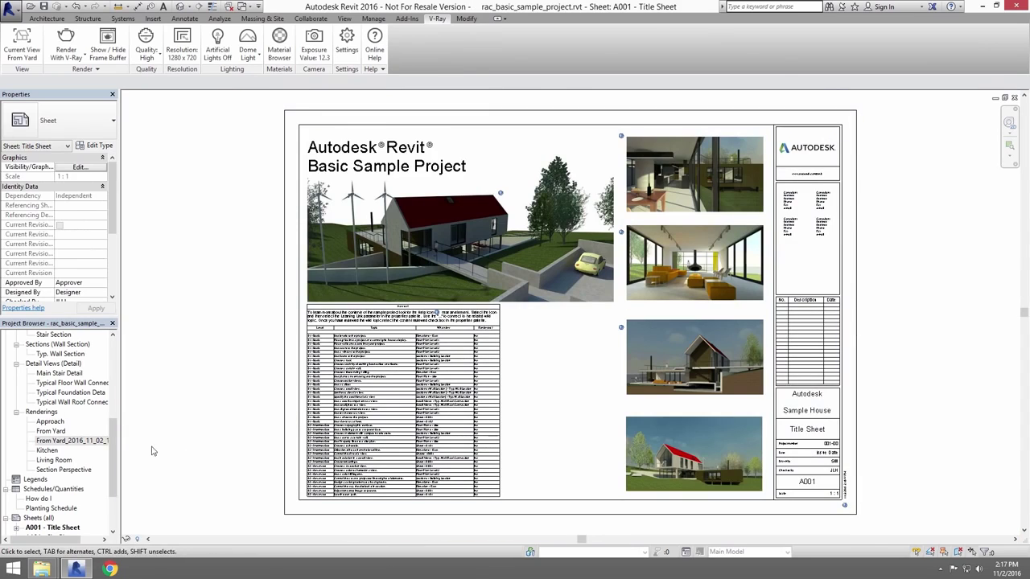
left_click(555, 349)
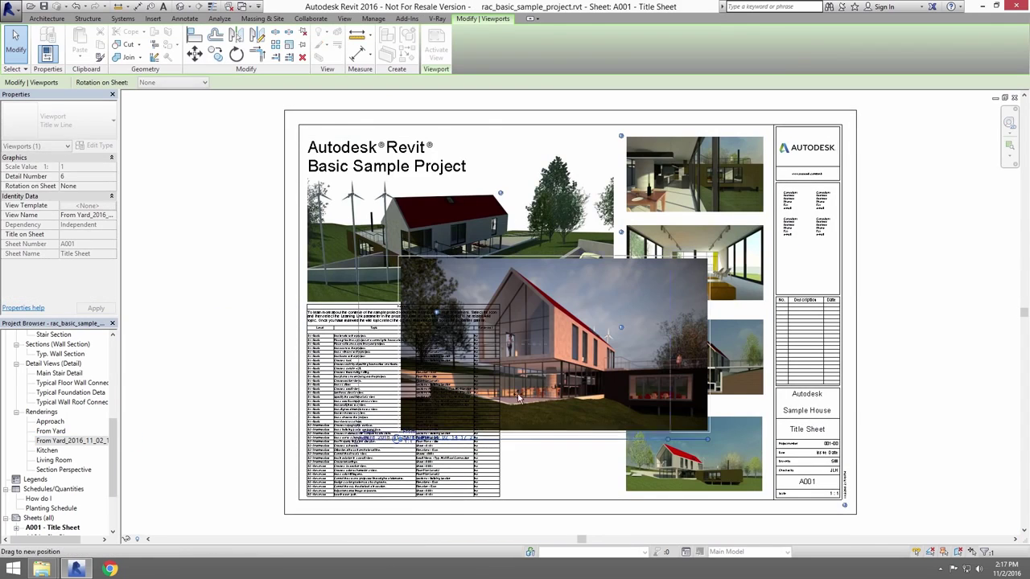
left_click(577, 403)
left_click_drag(674, 326, 858, 253)
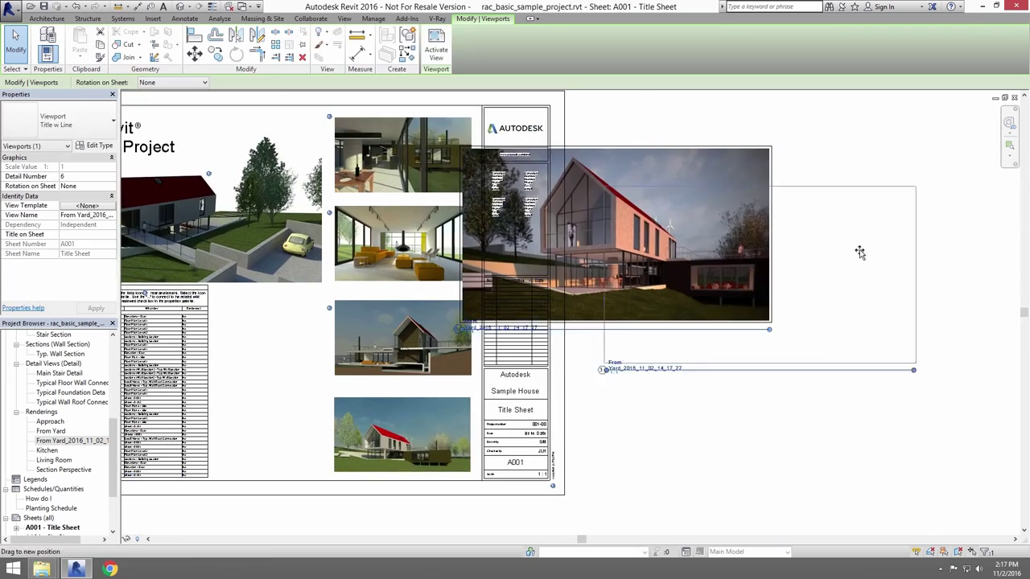
key("Escape")
scroll(858, 285, "up", 5)
scroll(878, 298, "down", 2)
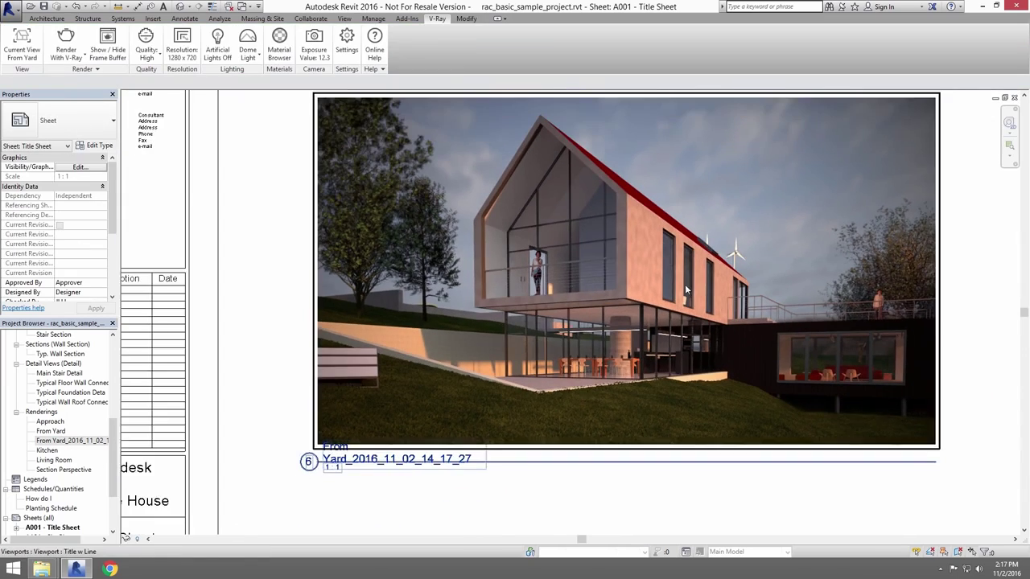